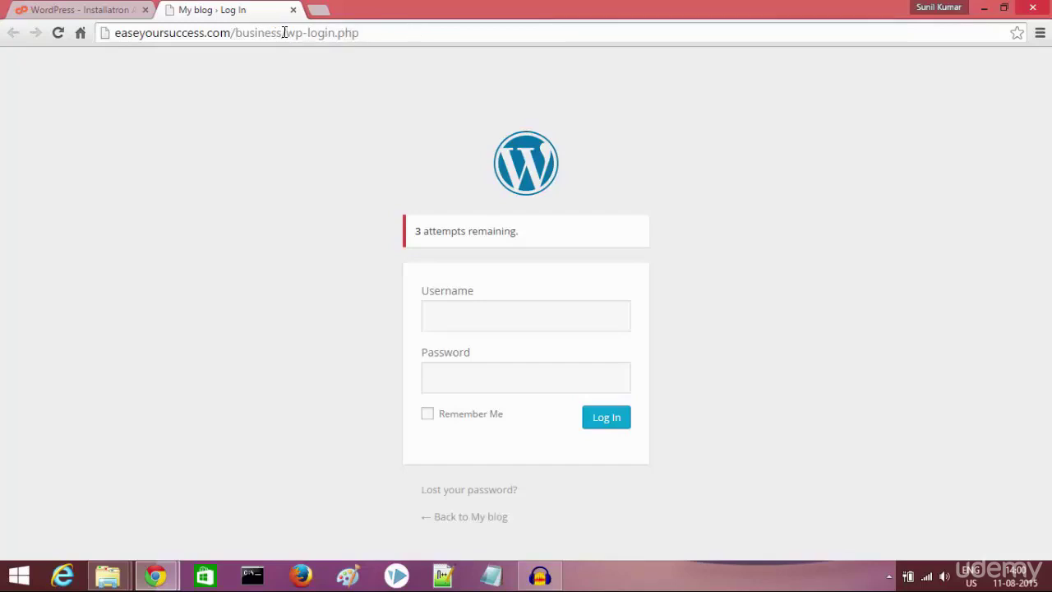
Step: Log in to the WordPress site with the account username and password
drag(285, 33, 117, 26)
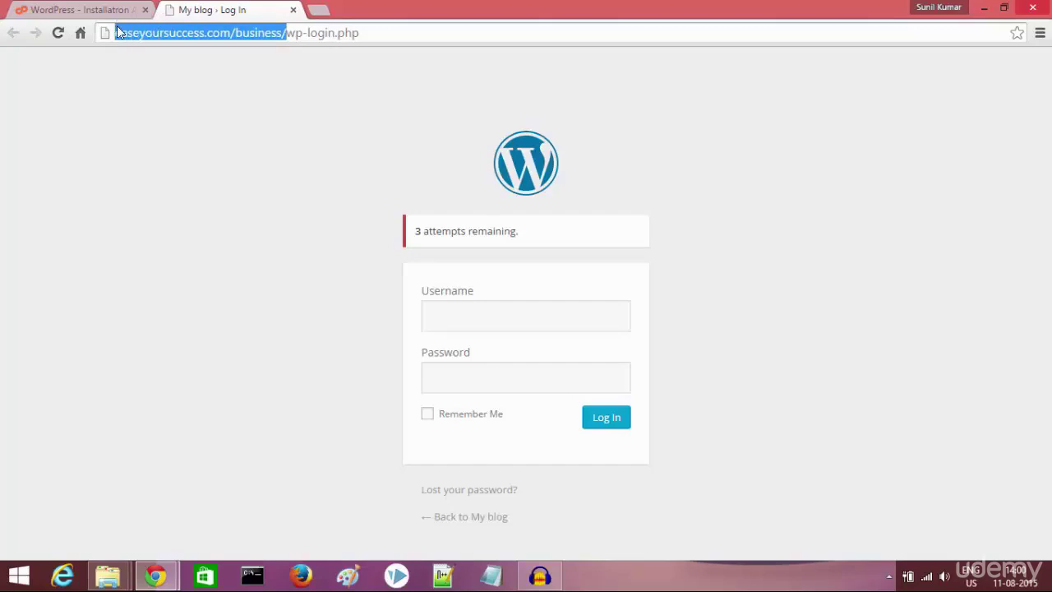
click(334, 31)
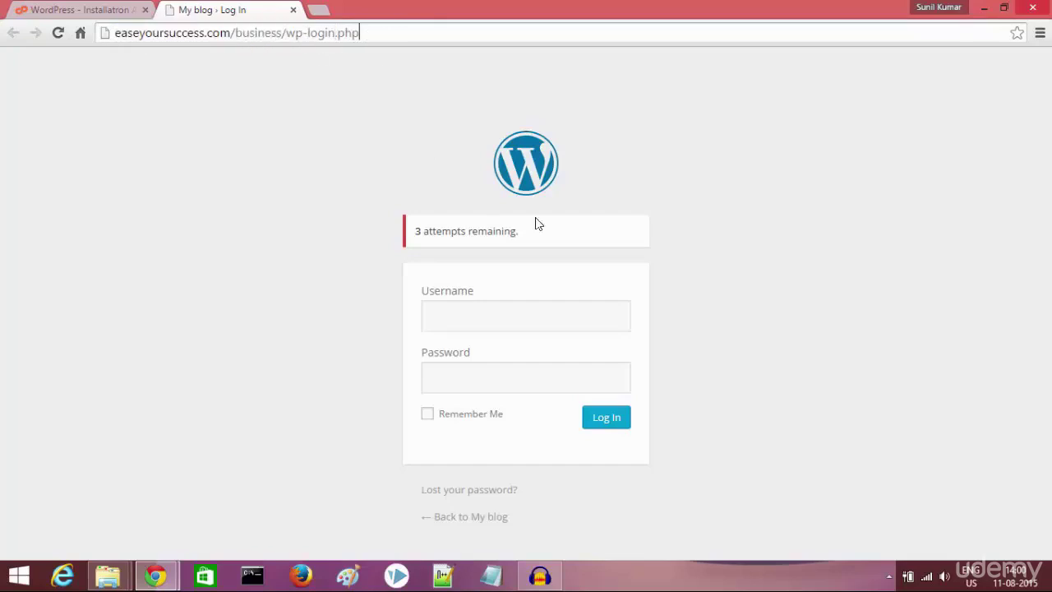
click(451, 318)
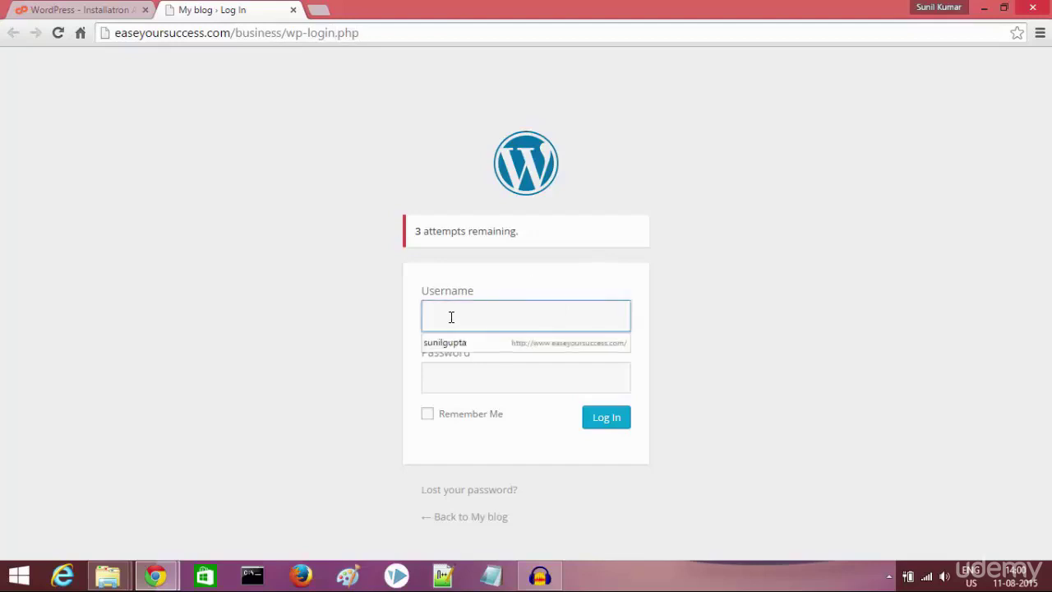
text(sunil)
key(Tab)
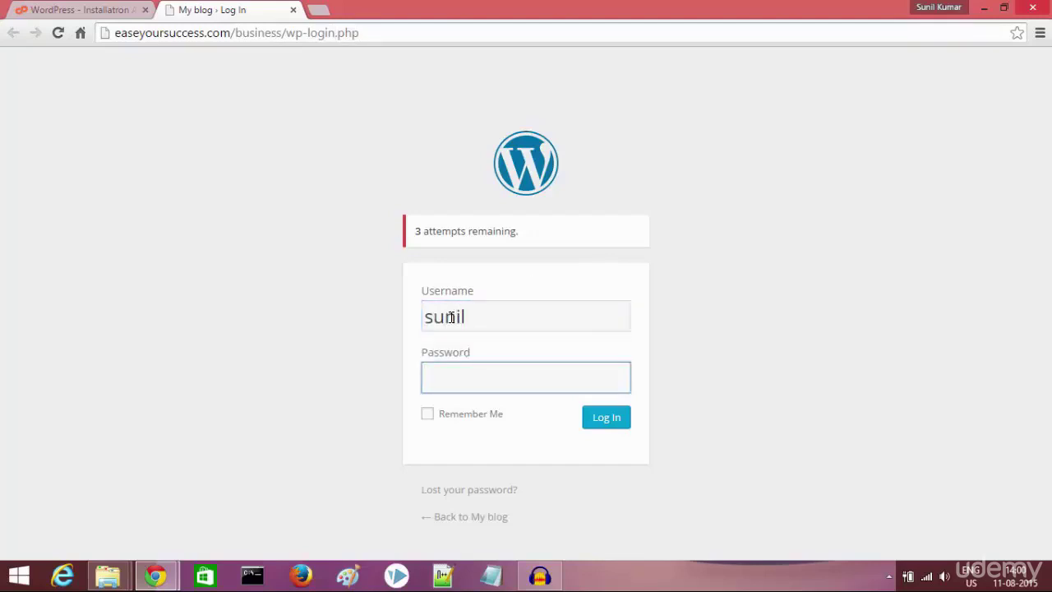
text(•••••••)
click(609, 417)
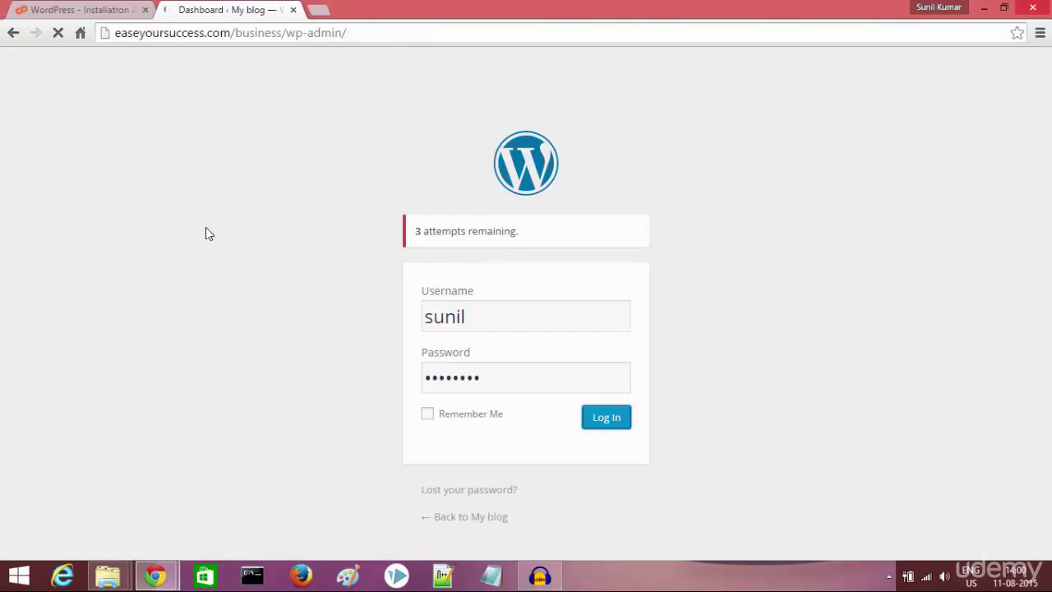
Step: Load the site's public front page at easeyoursuccess.com/business/ in a new browser tab
click(319, 11)
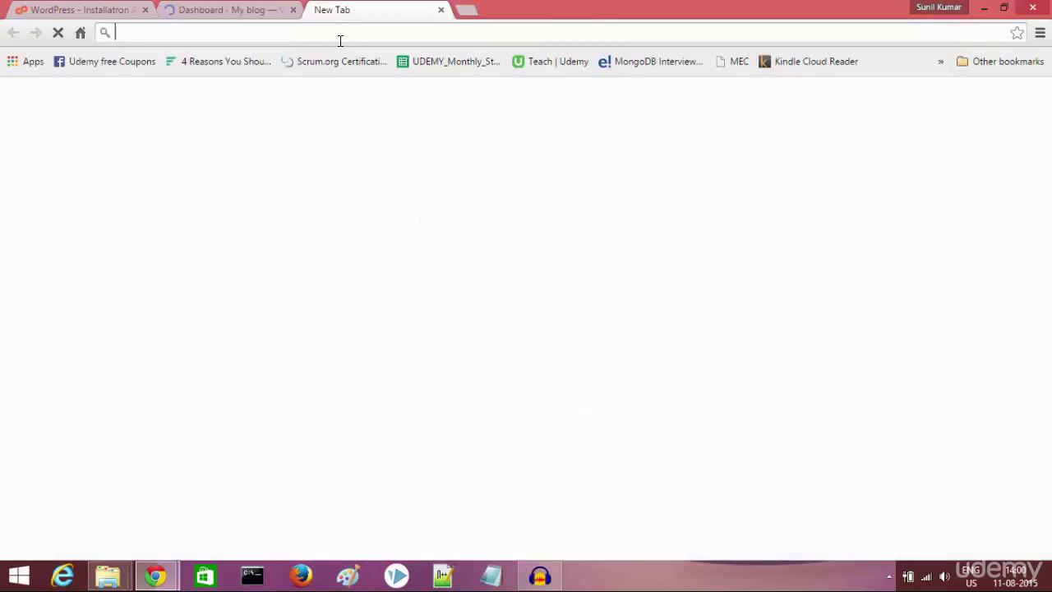
text(easeyoursuccess.usefedora.com)
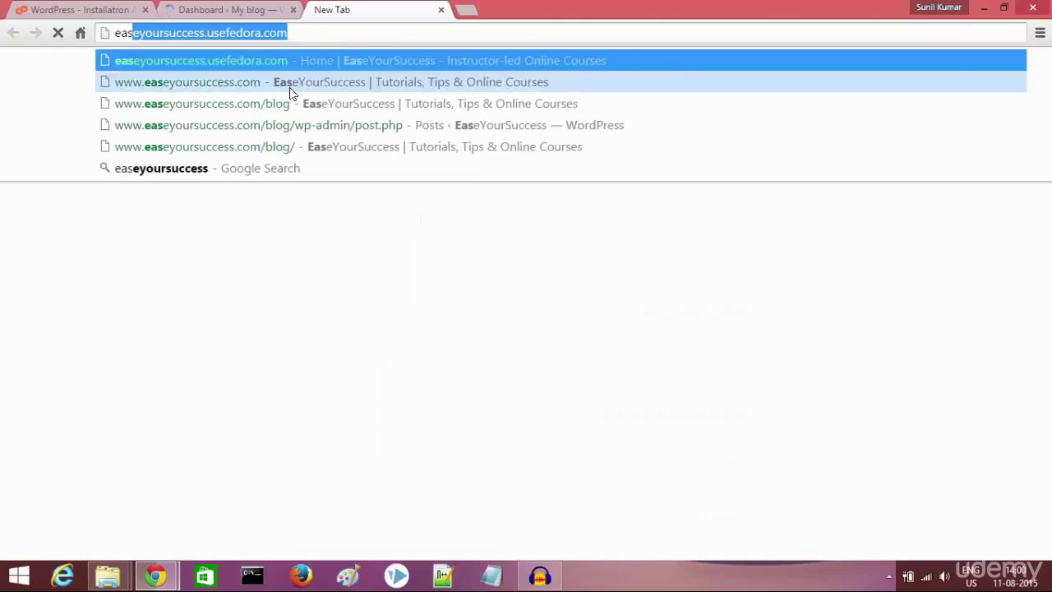
key(Right)
key(BackSpace)
key(BackSpace)
key(BackSpace)
key(BackSpace)
key(BackSpace)
key(BackSpace)
key(BackSpace)
key(BackSpace)
key(BackSpace)
key(BackSpace)
key(BackSpace)
key(BackSpace)
key(BackSpace)
key(BackSpace)
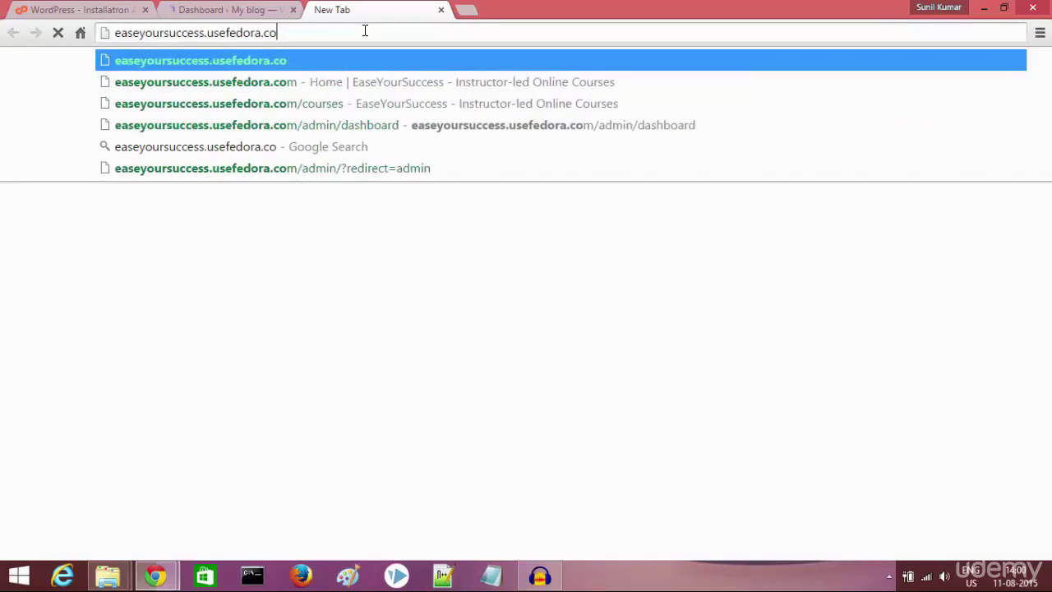
text(.)
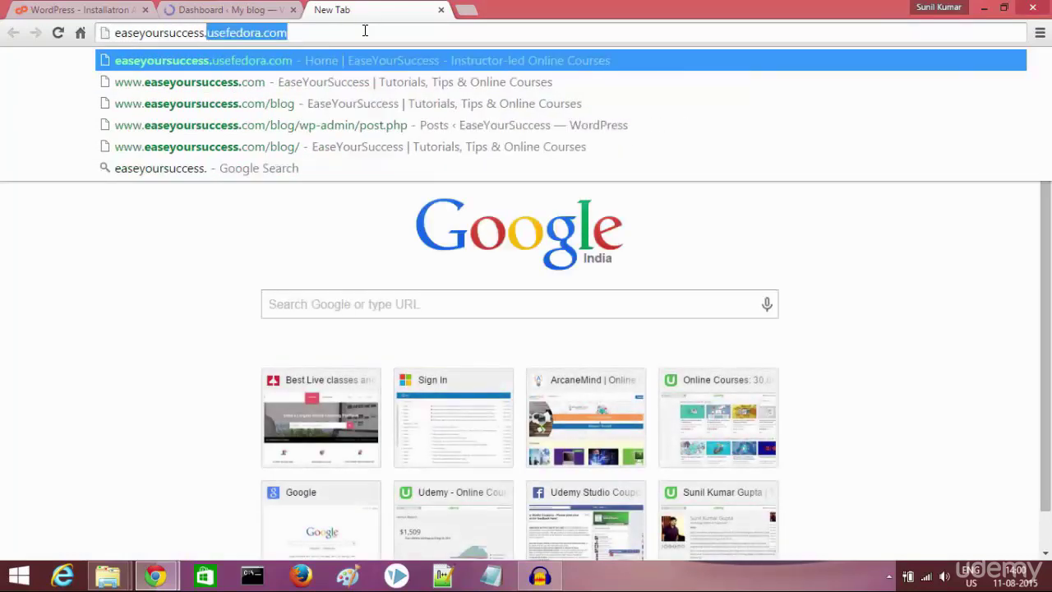
text(com/)
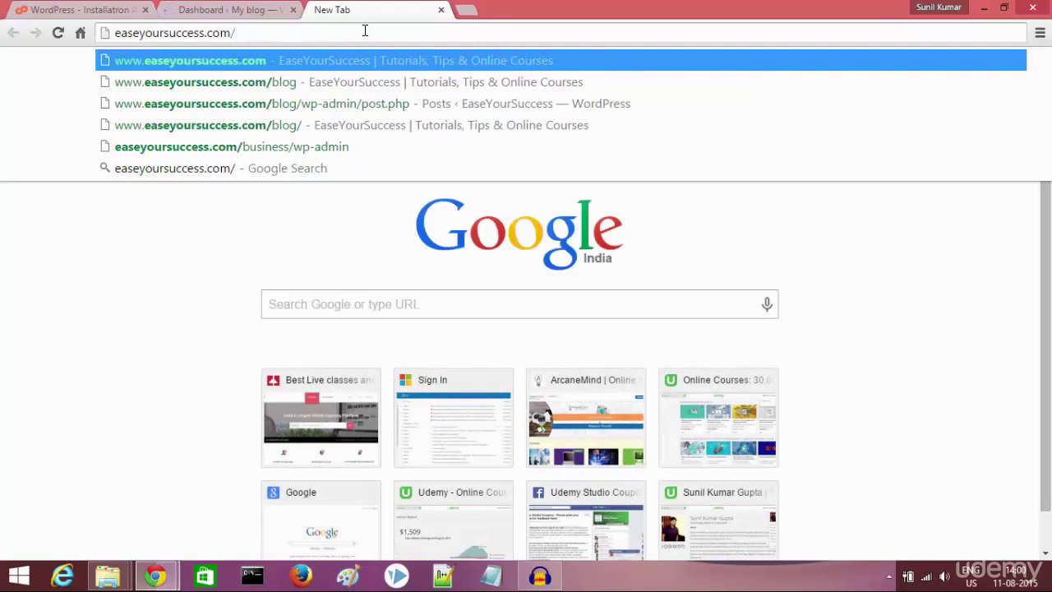
text(bi)
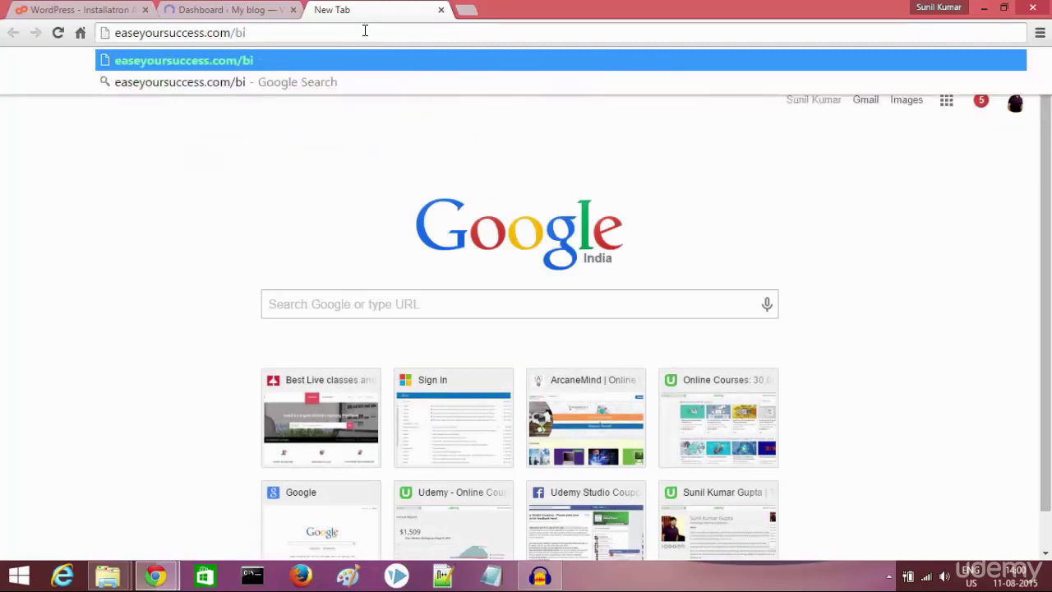
key(BackSpace)
text(ui)
key(BackSpace)
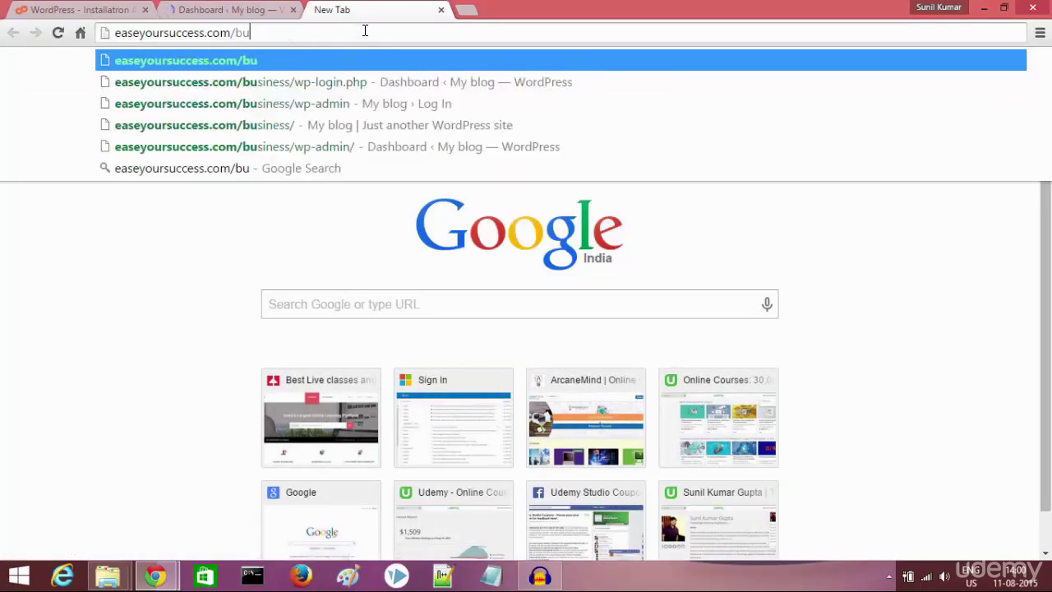
text(nis)
key(BackSpace)
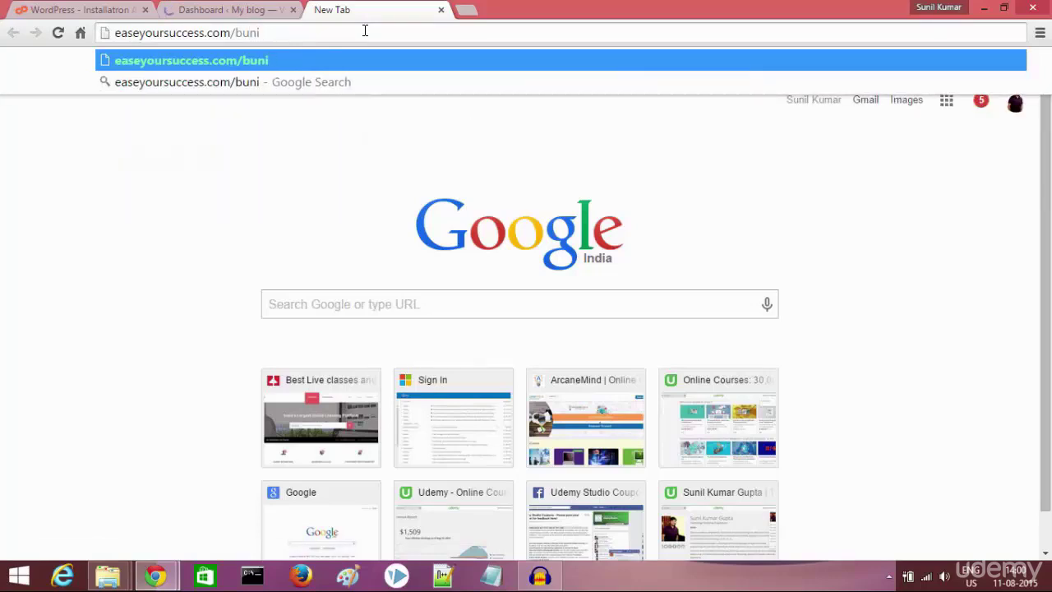
key(BackSpace)
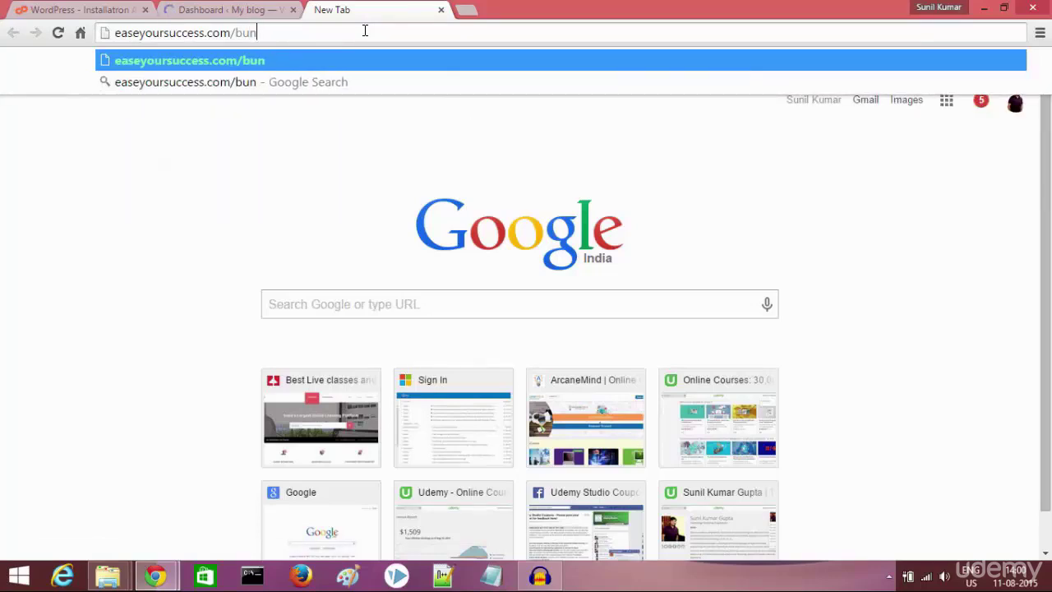
text(ess)
key(BackSpace)
key(BackSpace)
key(BackSpace)
key(BackSpace)
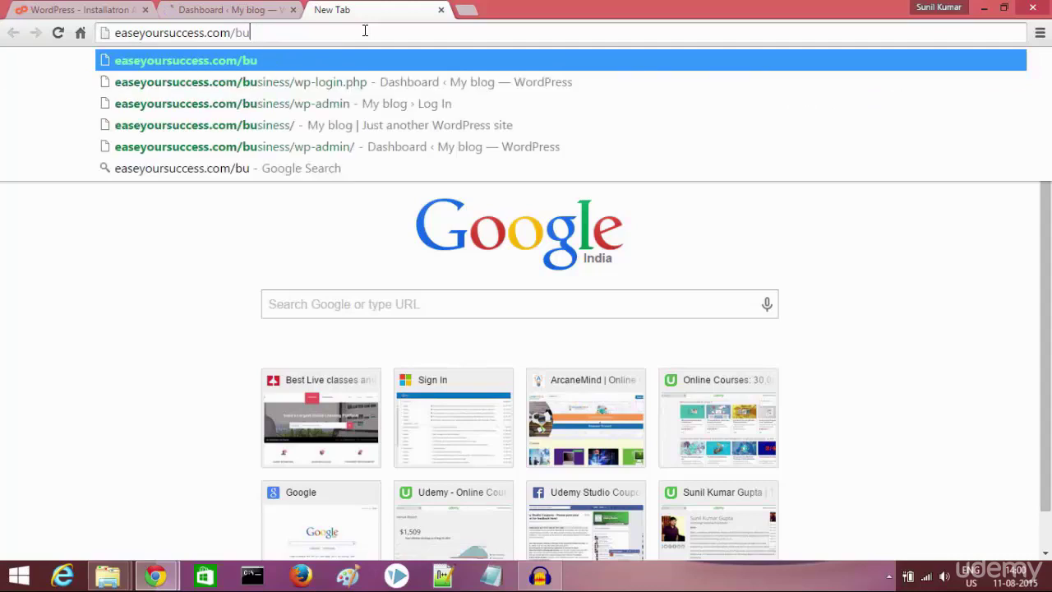
text(siness)
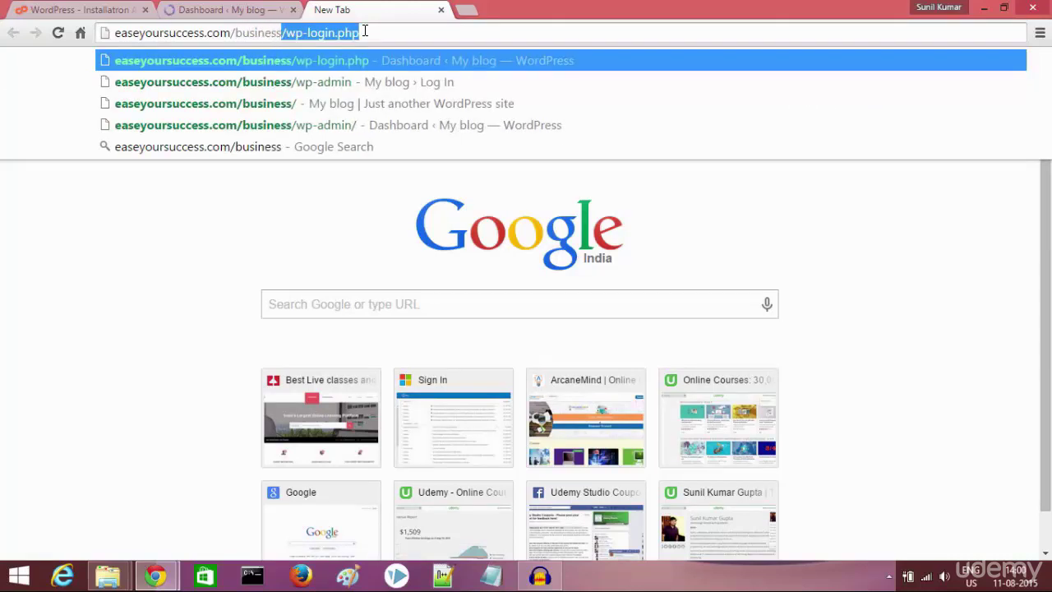
text(/wp-login)
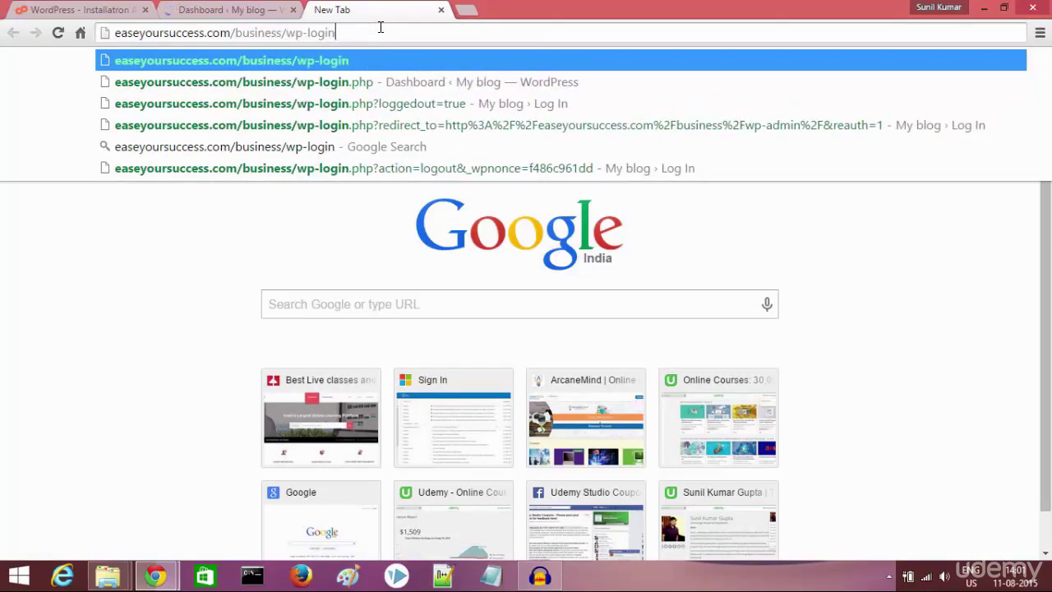
key(BackSpace)
key(BackSpace)
key(BackSpace)
key(BackSpace)
key(BackSpace)
key(BackSpace)
key(BackSpace)
key(BackSpace)
key(Return)
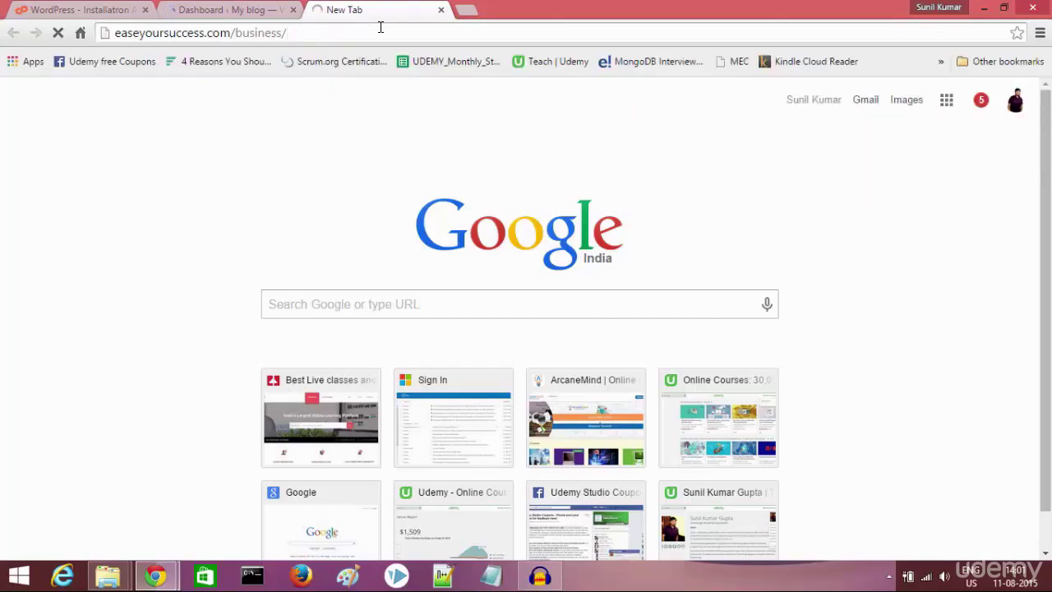
Step: Return to the WordPress dashboard and let the browser save the login password for this site
click(233, 12)
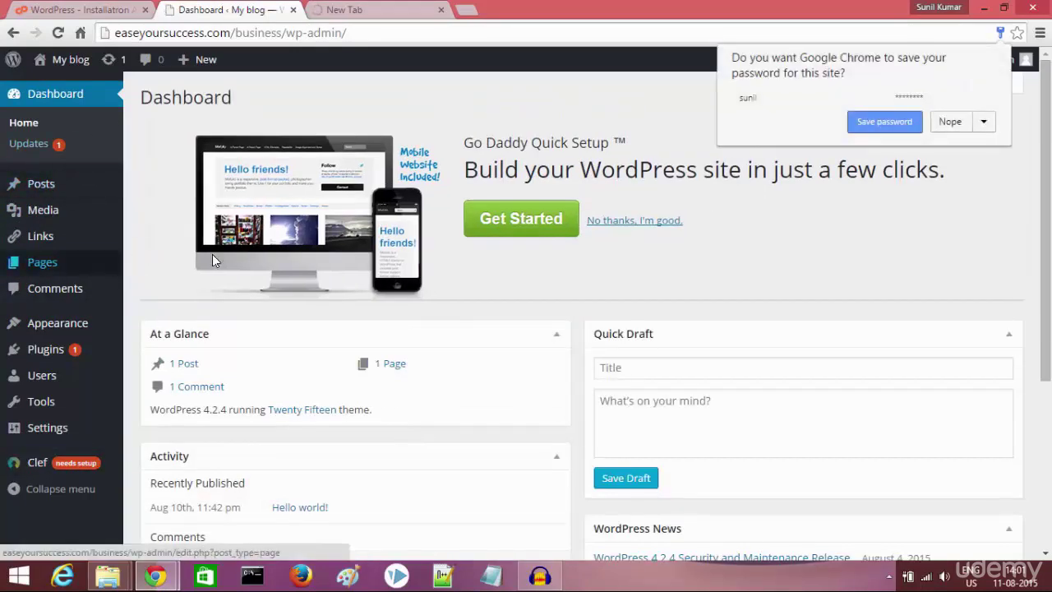
click(878, 116)
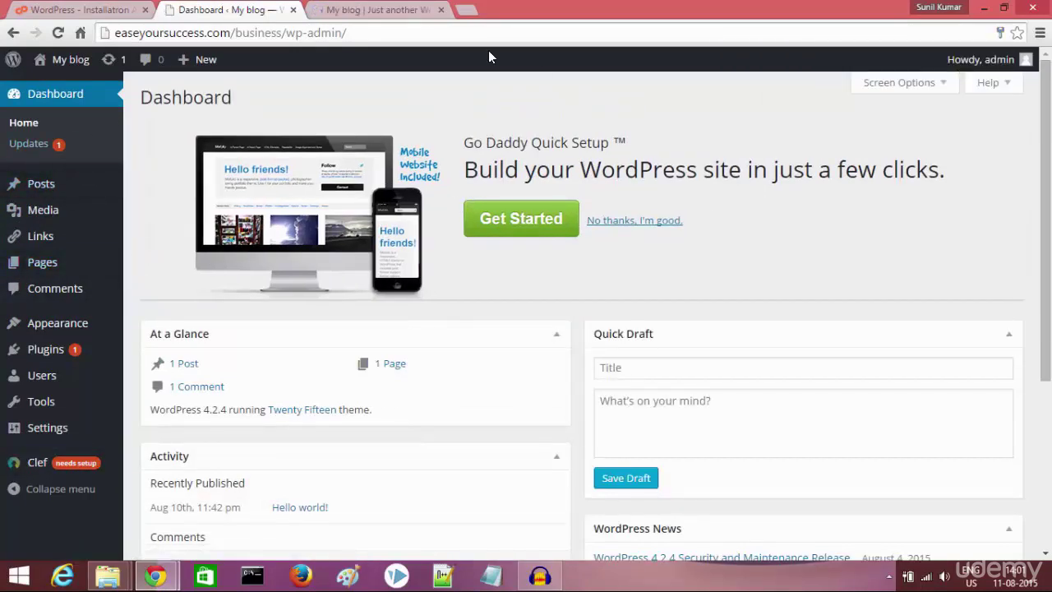
Step: Review the blog's public front page, including its title, tagline, sample post and footer
click(376, 10)
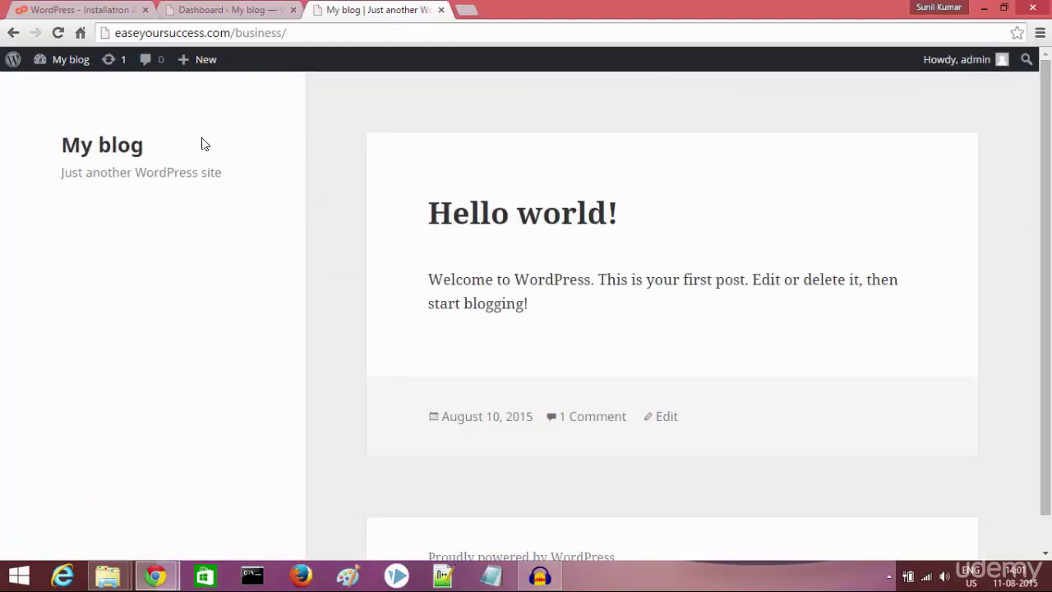
triple_click(133, 170)
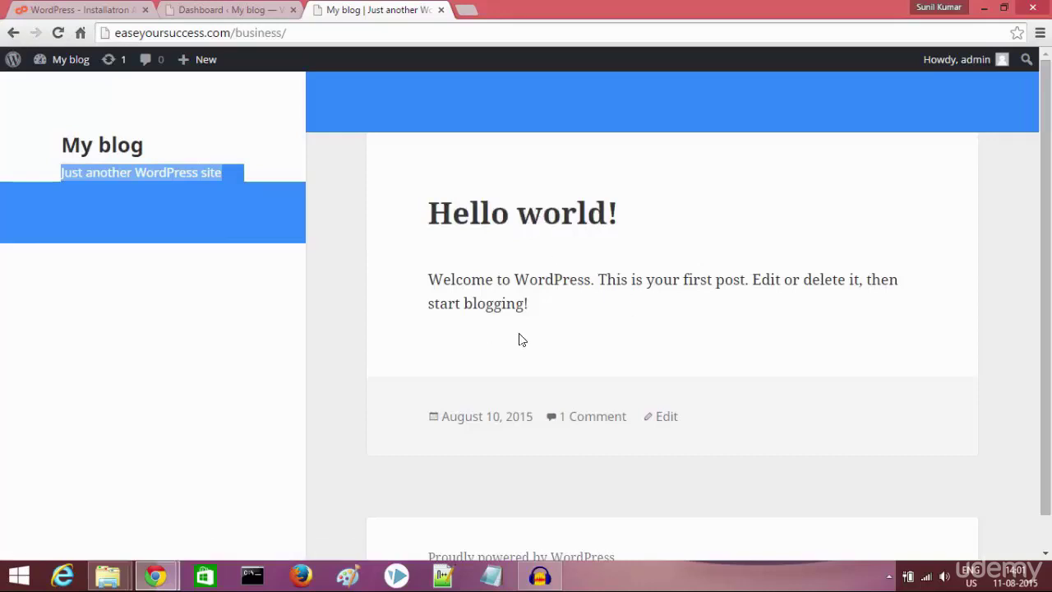
click(772, 332)
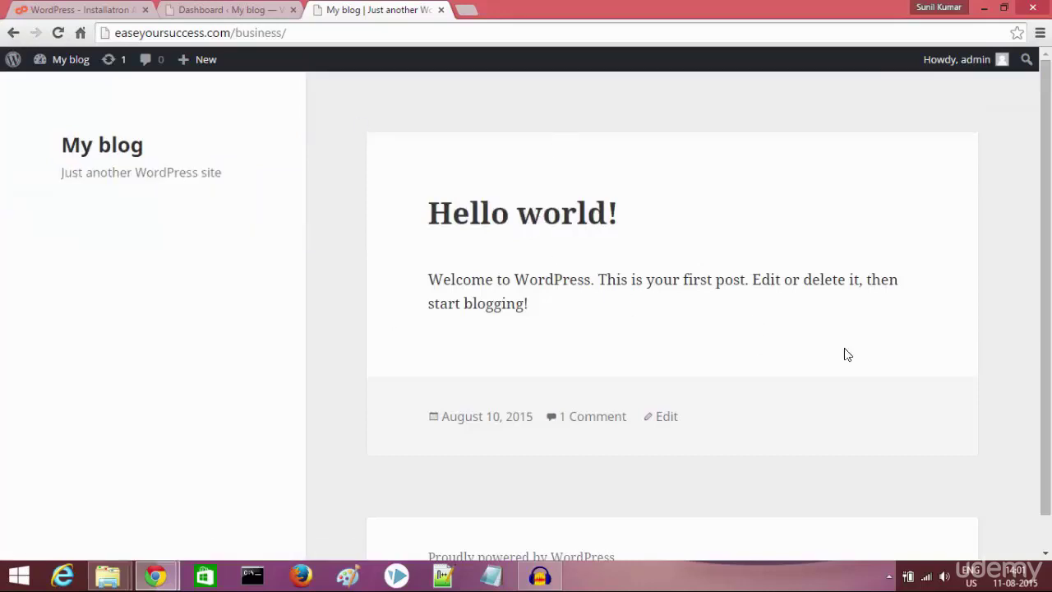
scroll(1024, 304, down, 1)
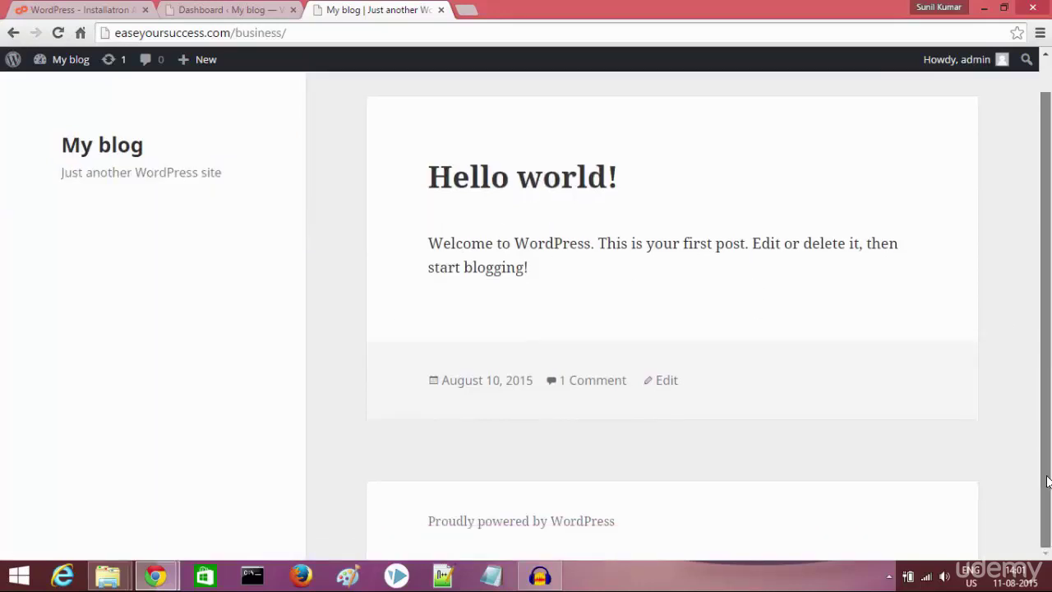
scroll(1034, 255, up, 1)
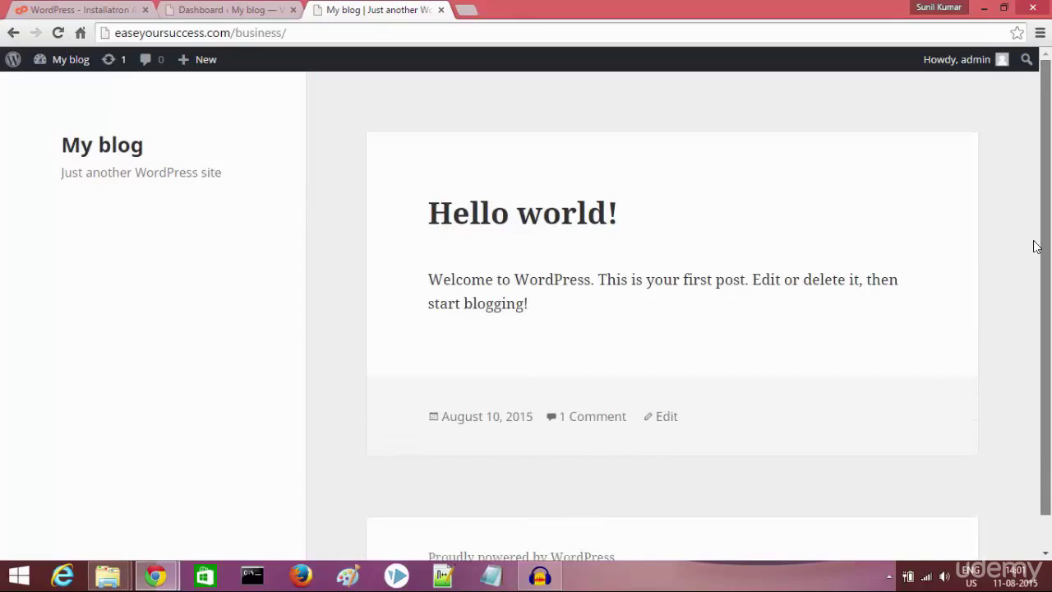
Step: Return to the dashboard and examine the site link and the options under Posts, Media, Links and Pages
click(227, 9)
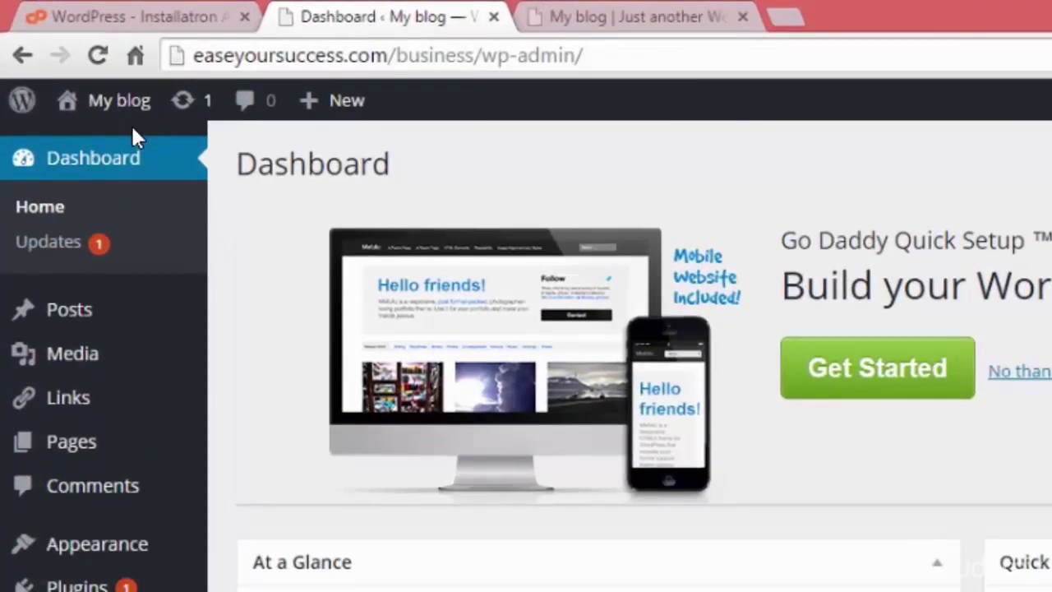
mouse_move(90, 98)
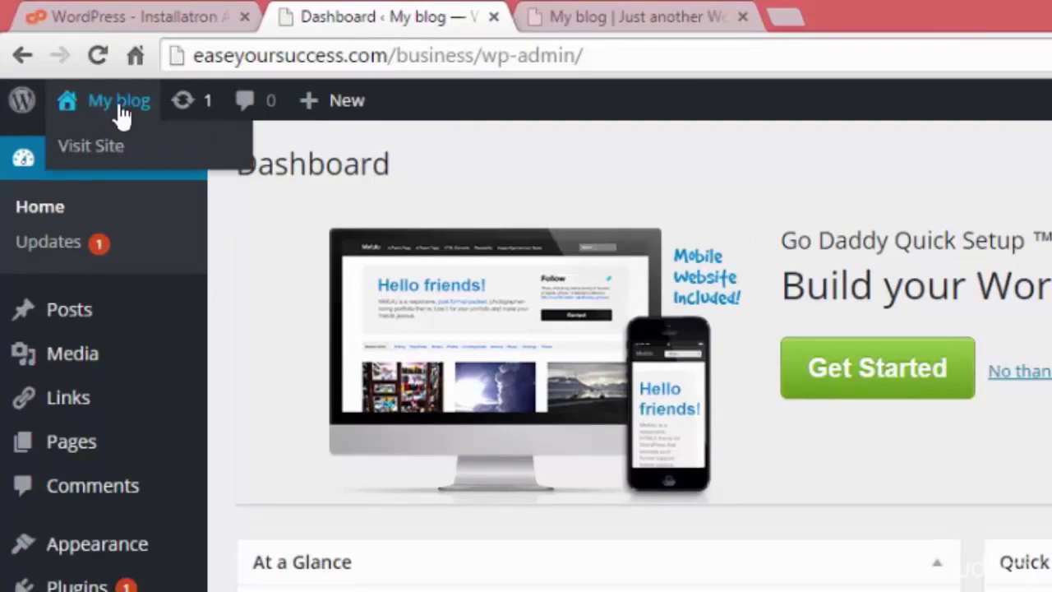
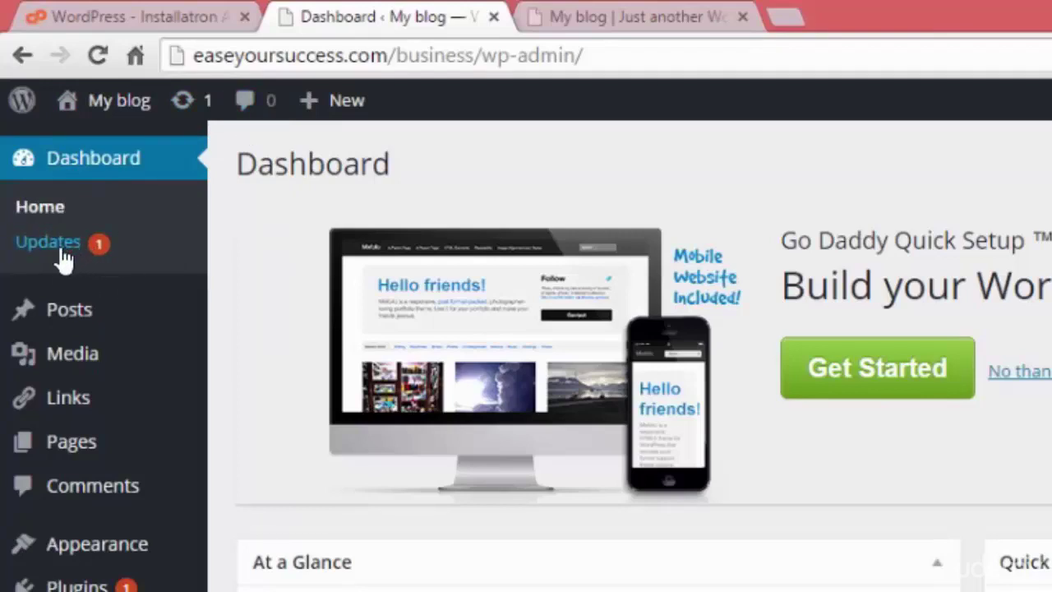
mouse_move(82, 321)
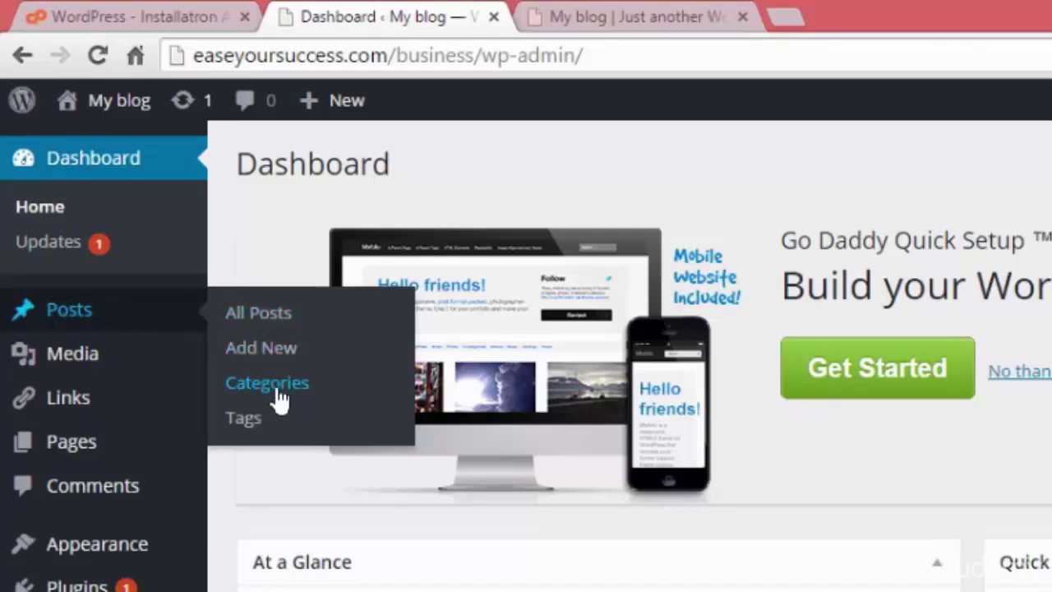
mouse_move(93, 359)
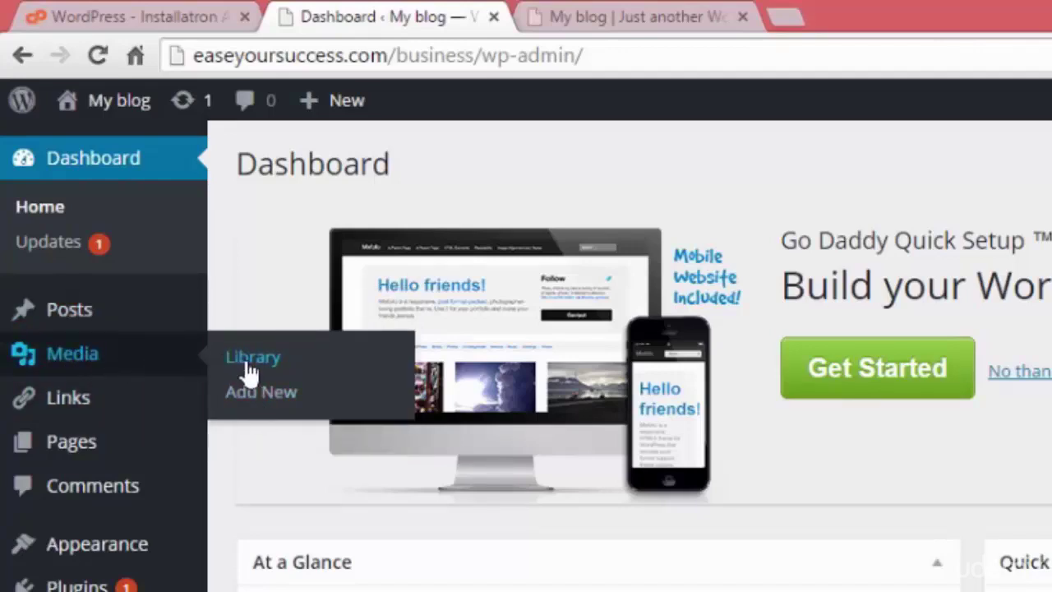
mouse_move(66, 405)
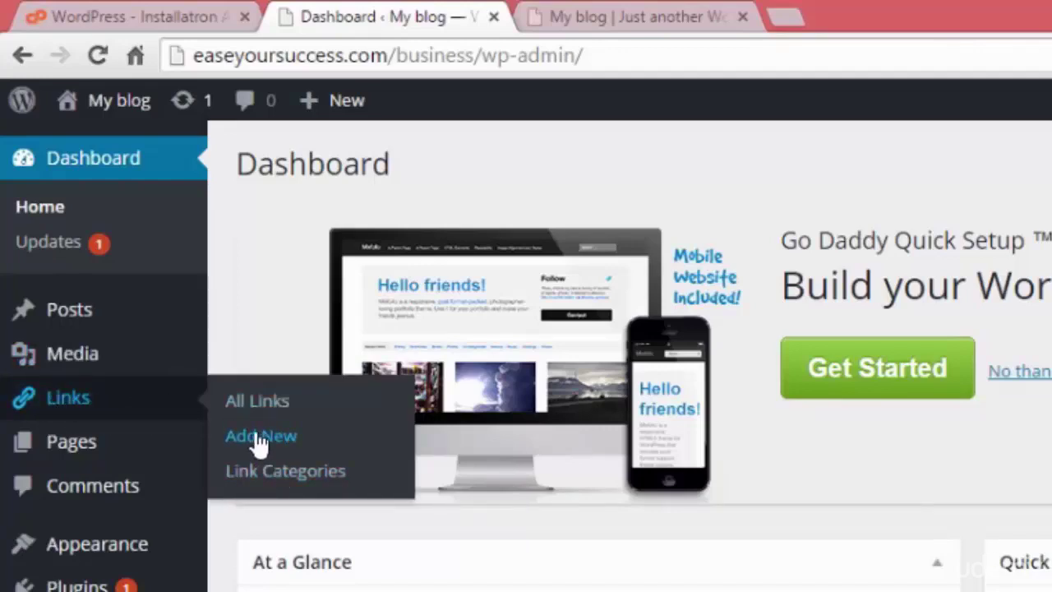
mouse_move(138, 455)
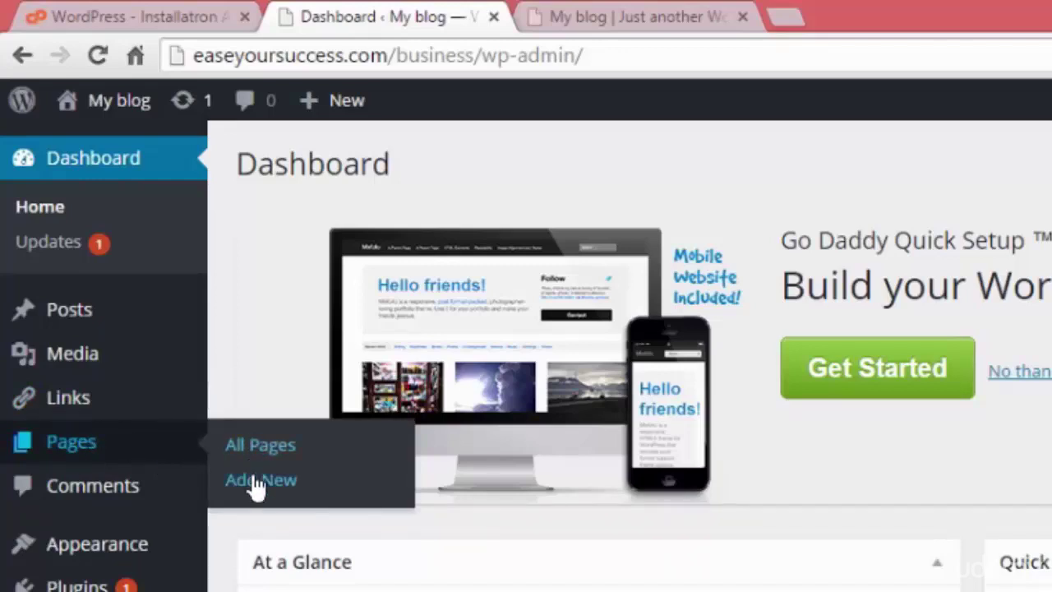
Step: View the site's Comments list and the list of all users
click(125, 490)
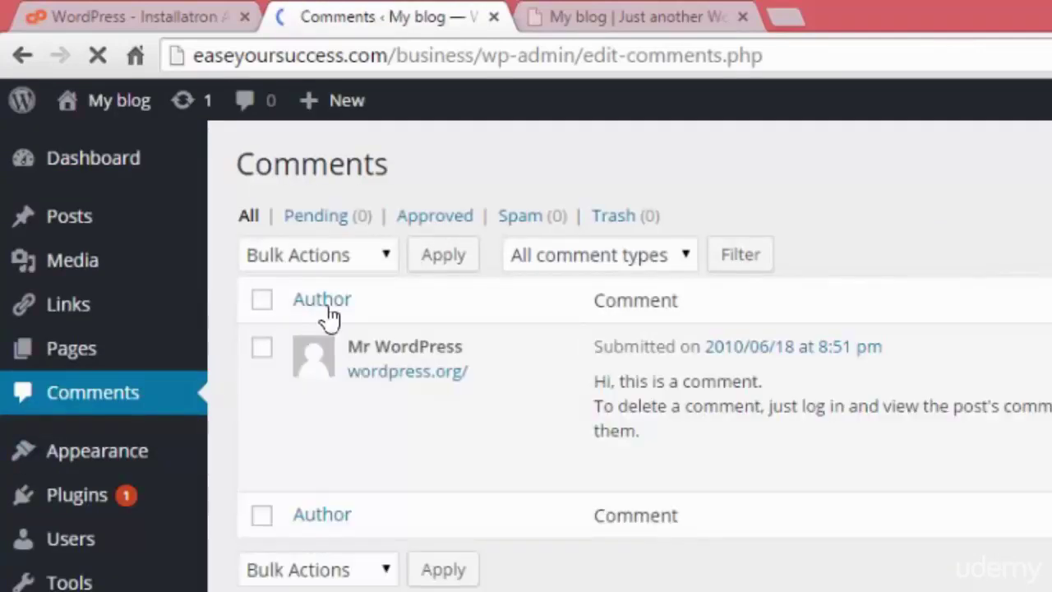
mouse_move(397, 394)
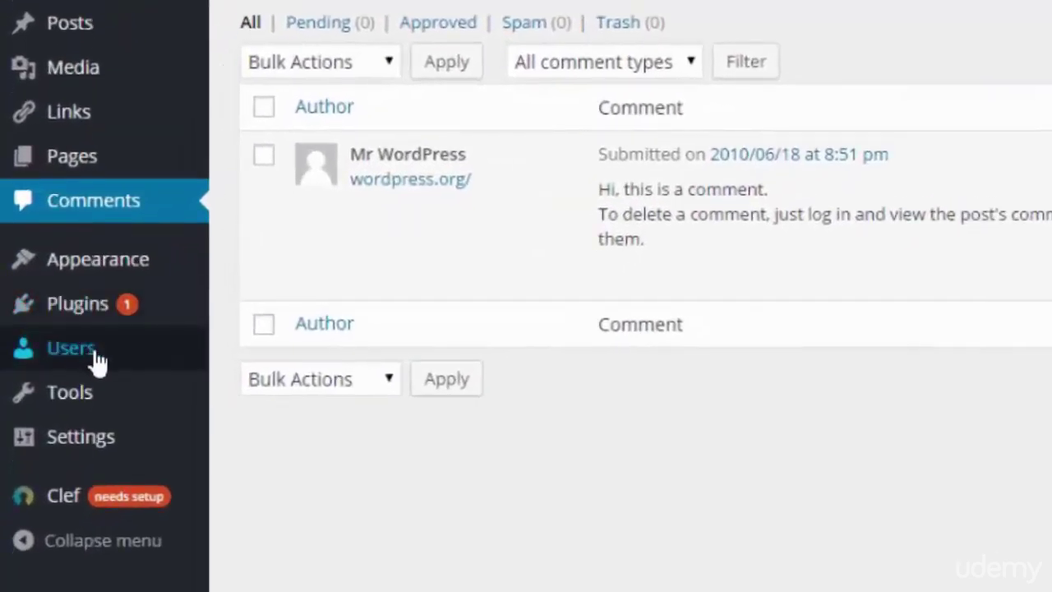
click(97, 361)
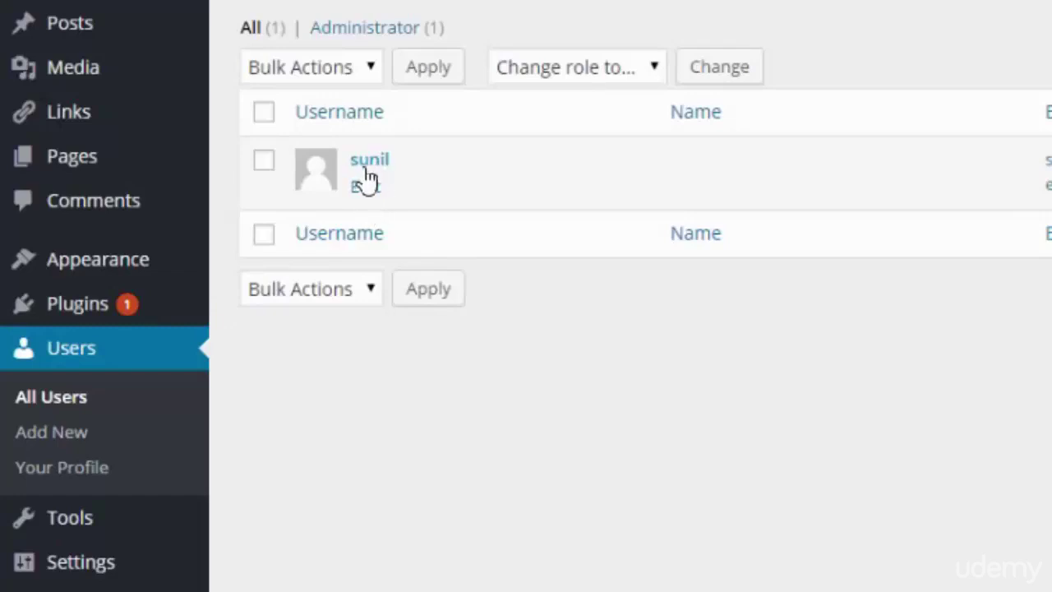
Step: Review your user profile, including personal options, nickname, the choices for the public display name, contact info and password fields
mouse_move(393, 183)
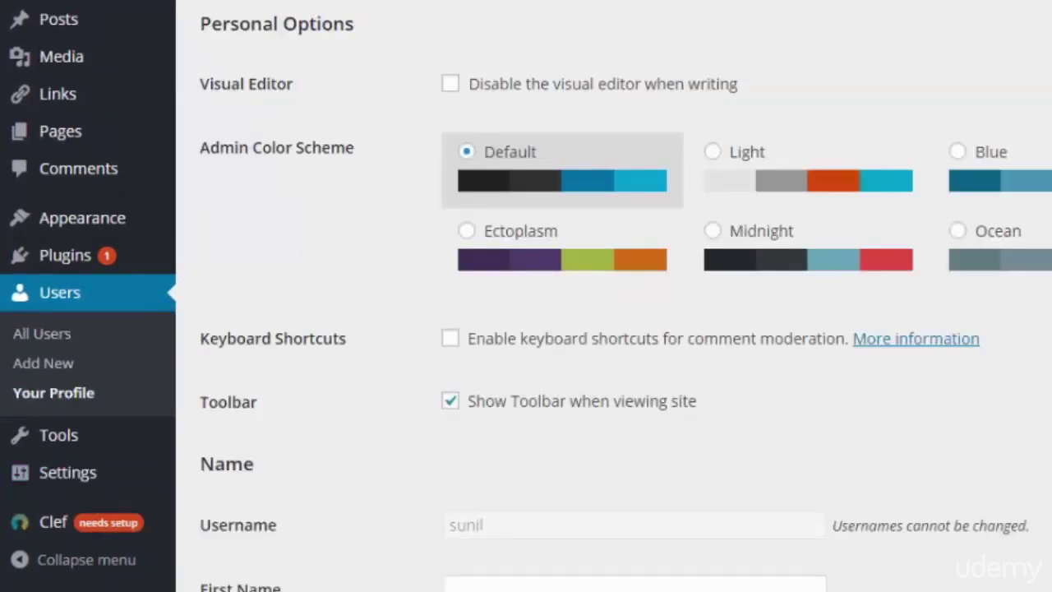
scroll(889, 212, down, 6)
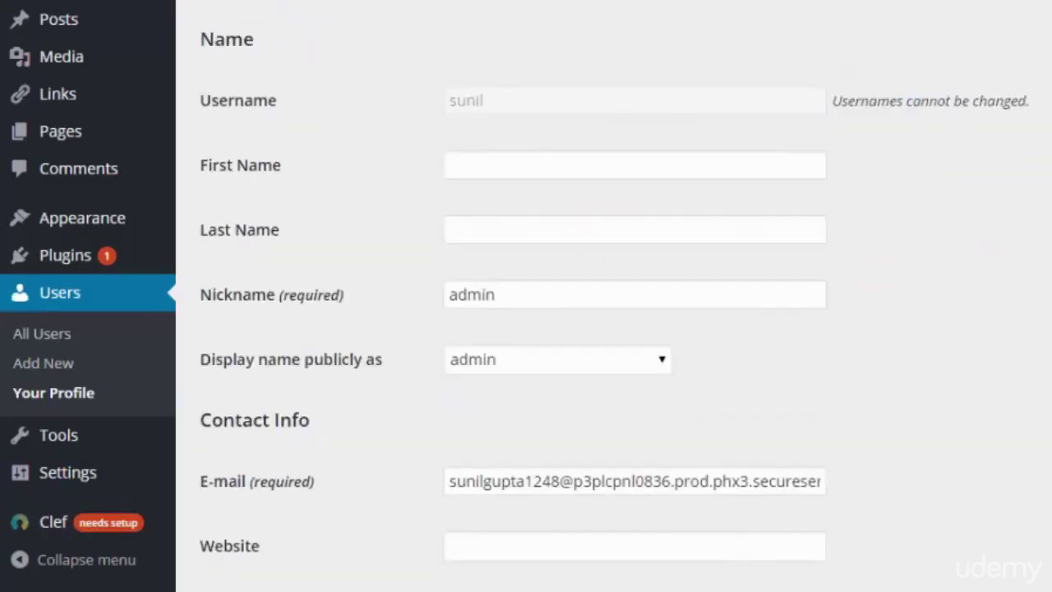
scroll(889, 212, up, 6)
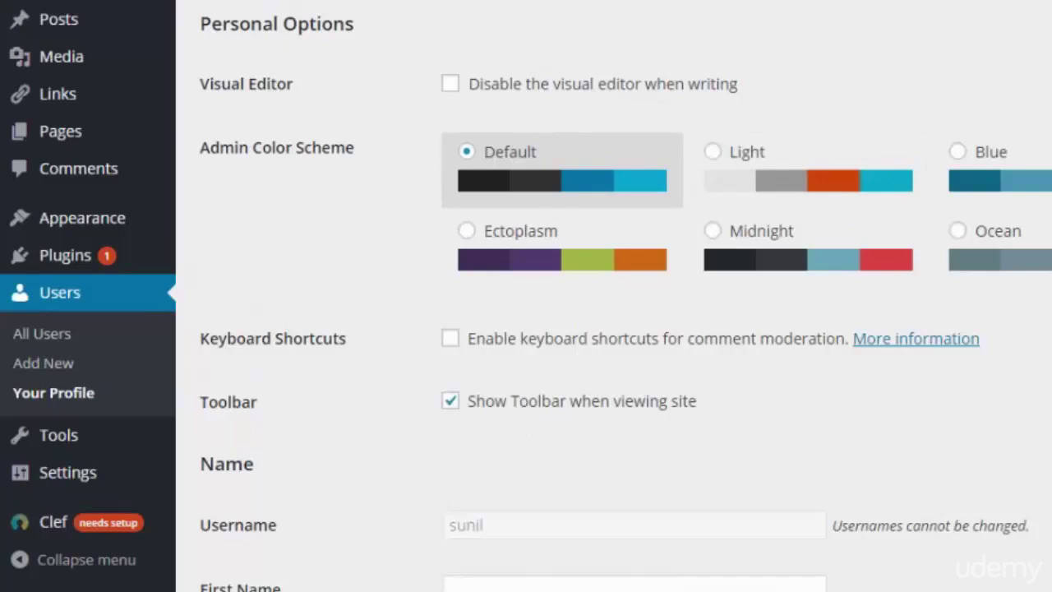
scroll(614, 296, down, 5)
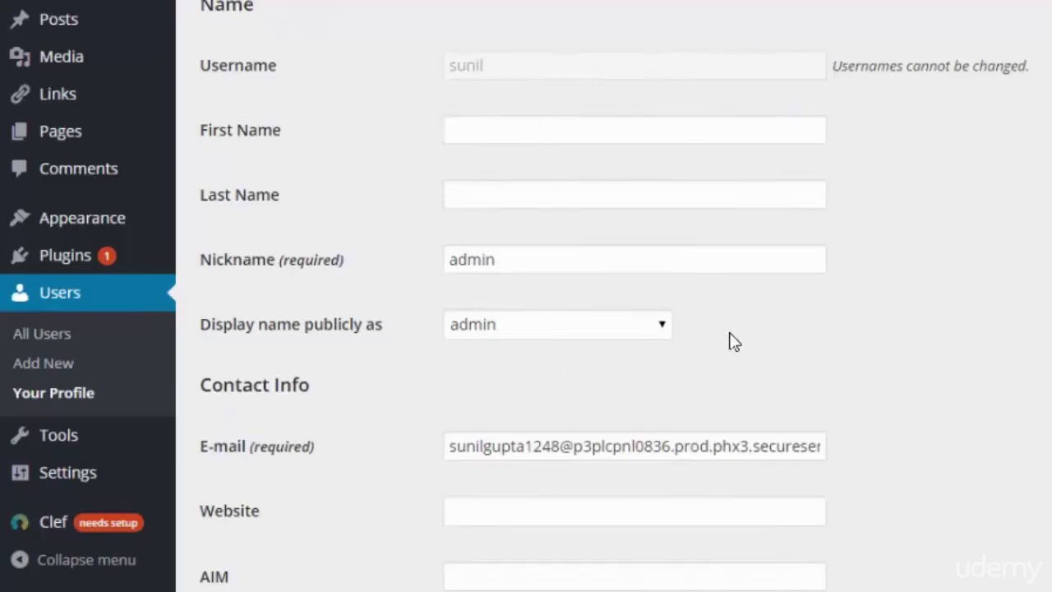
click(621, 331)
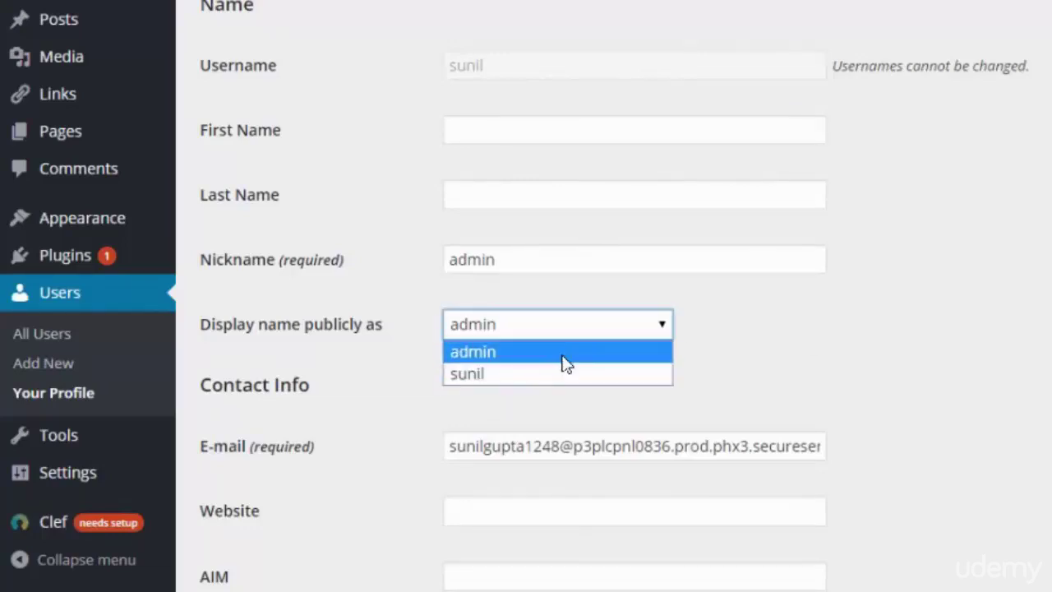
click(808, 288)
click(608, 257)
key(ctrl+a)
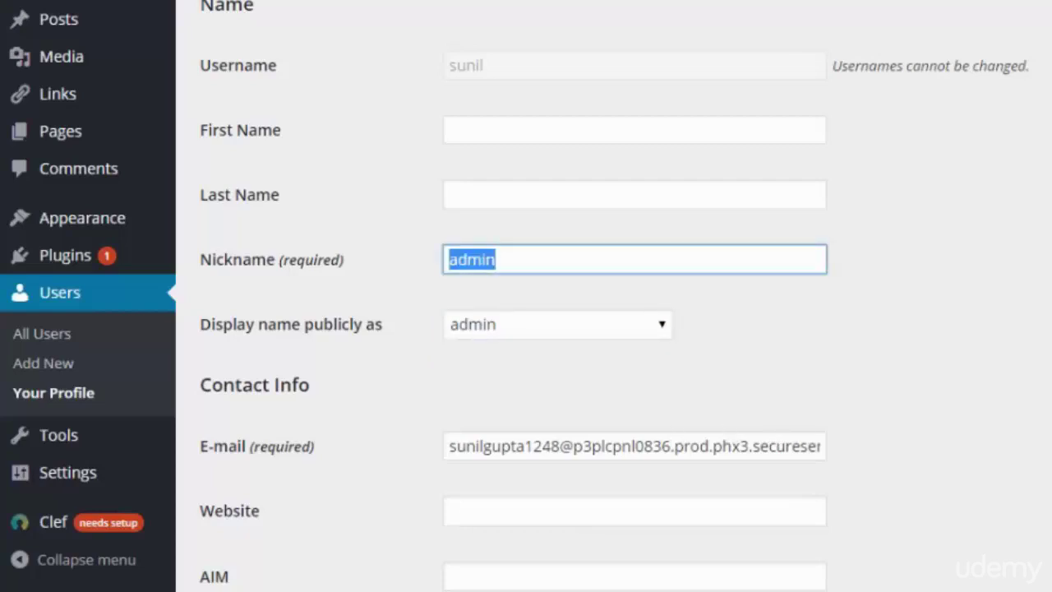
scroll(614, 329, down, 6)
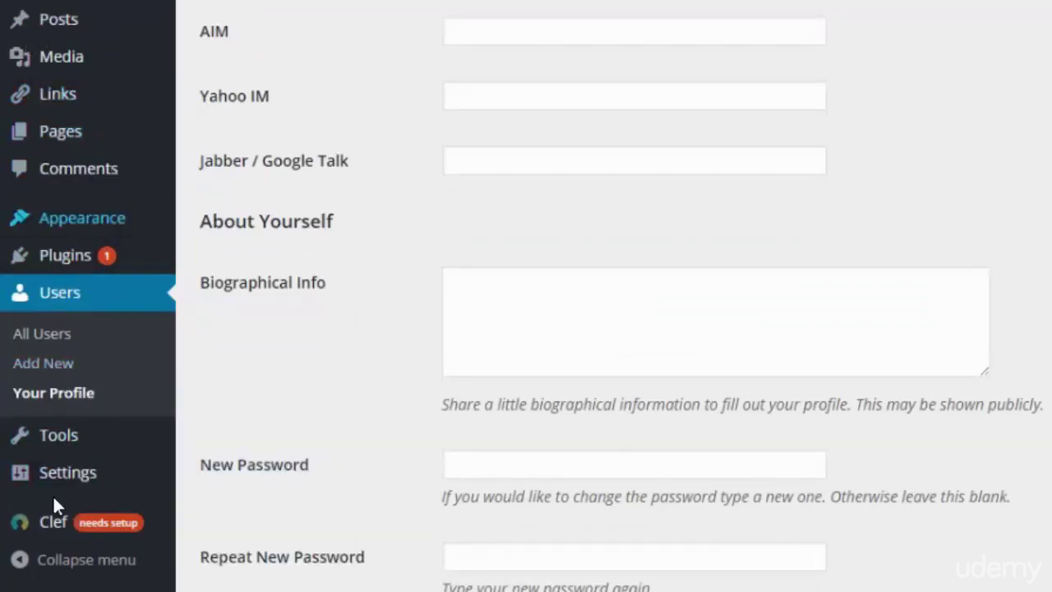
Step: Examine the options under Tools, Settings, Posts, Media, Links, Pages, Plugins and Appearance in the admin navigation
mouse_move(86, 444)
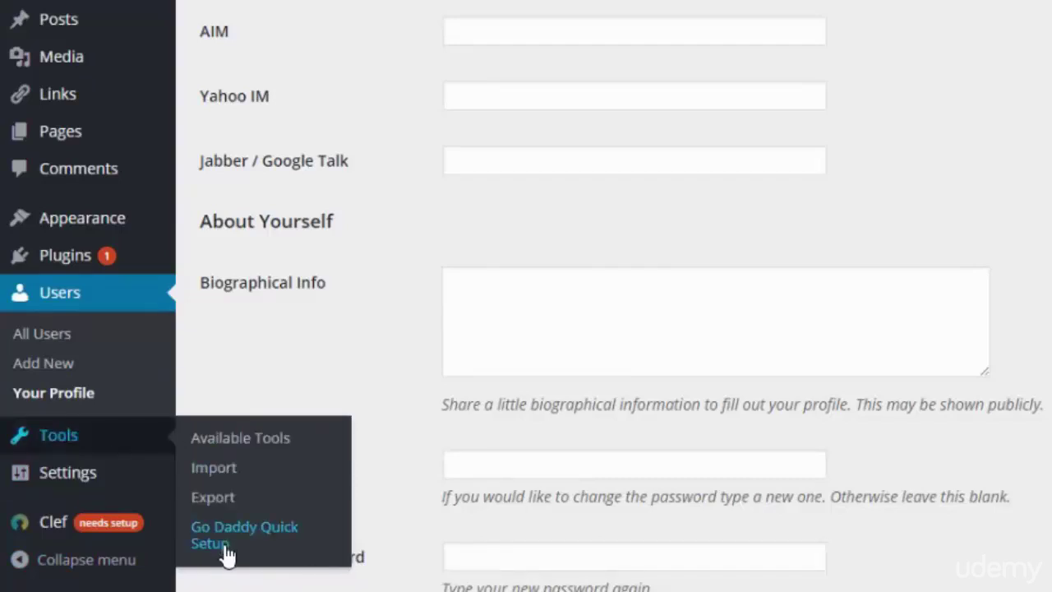
mouse_move(72, 480)
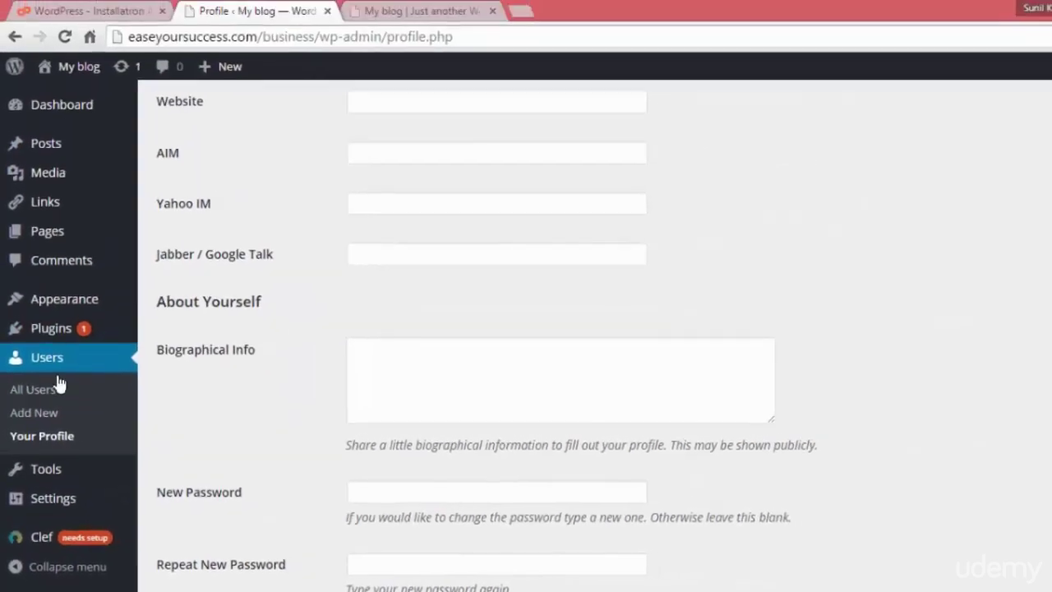
mouse_move(136, 137)
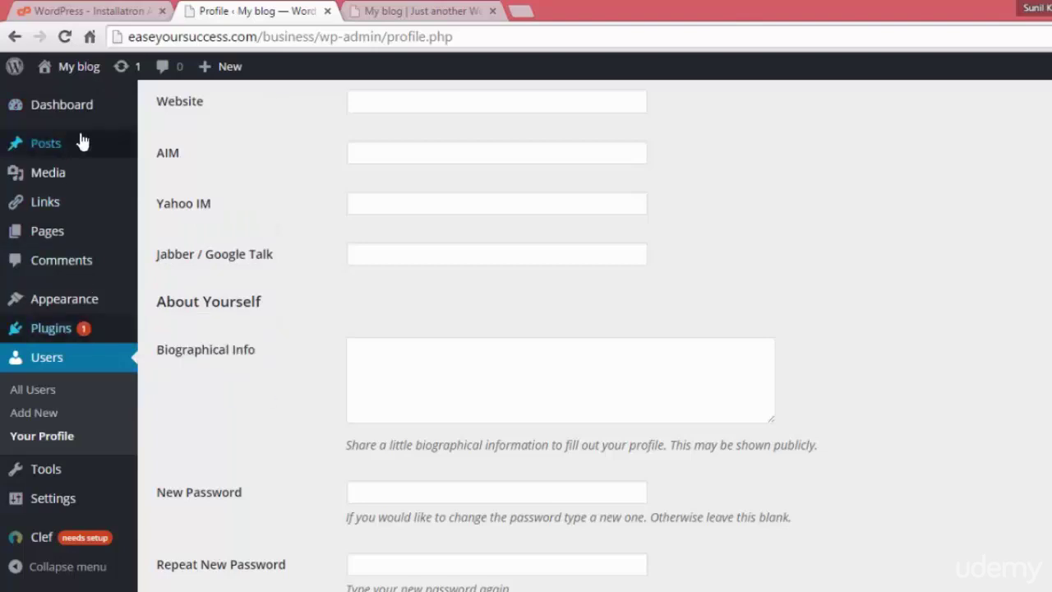
mouse_move(66, 152)
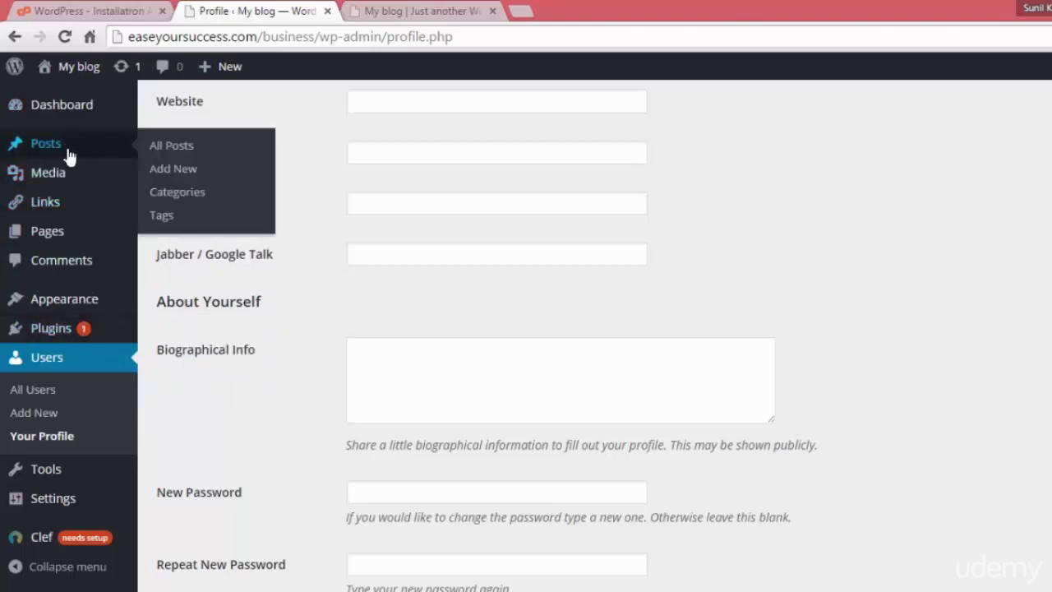
mouse_move(136, 185)
mouse_move(65, 213)
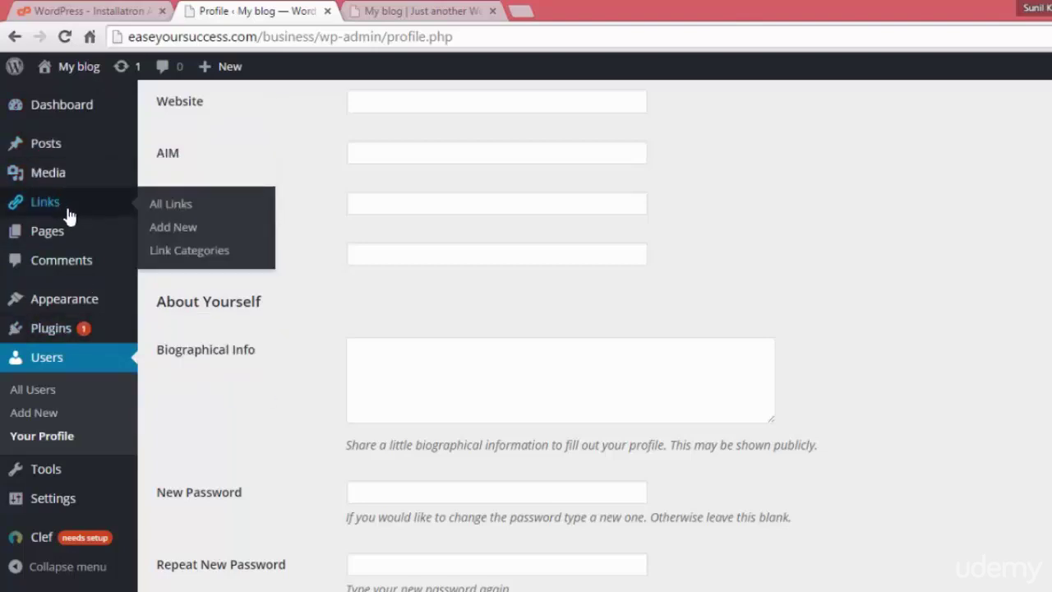
mouse_move(86, 240)
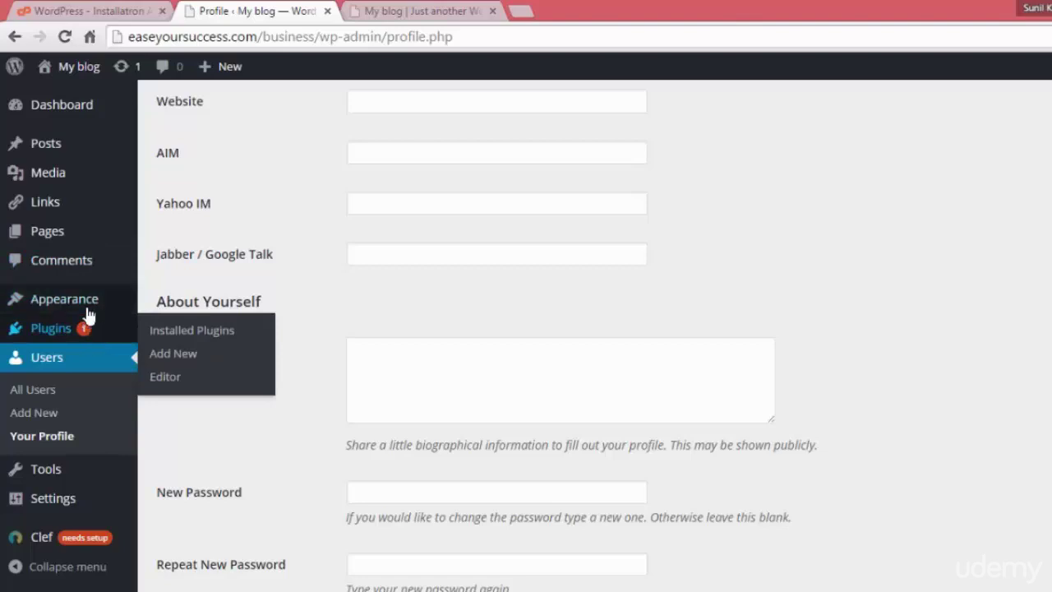
mouse_move(106, 304)
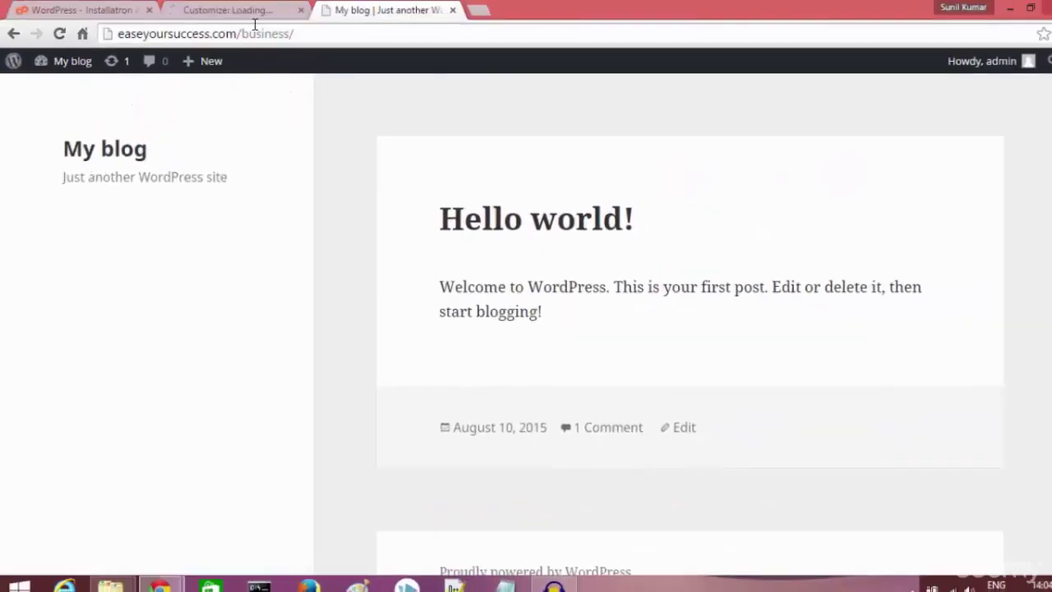
Step: In the theme Customizer, read the introduction and change the site title to EaseYourSuccess
click(218, 9)
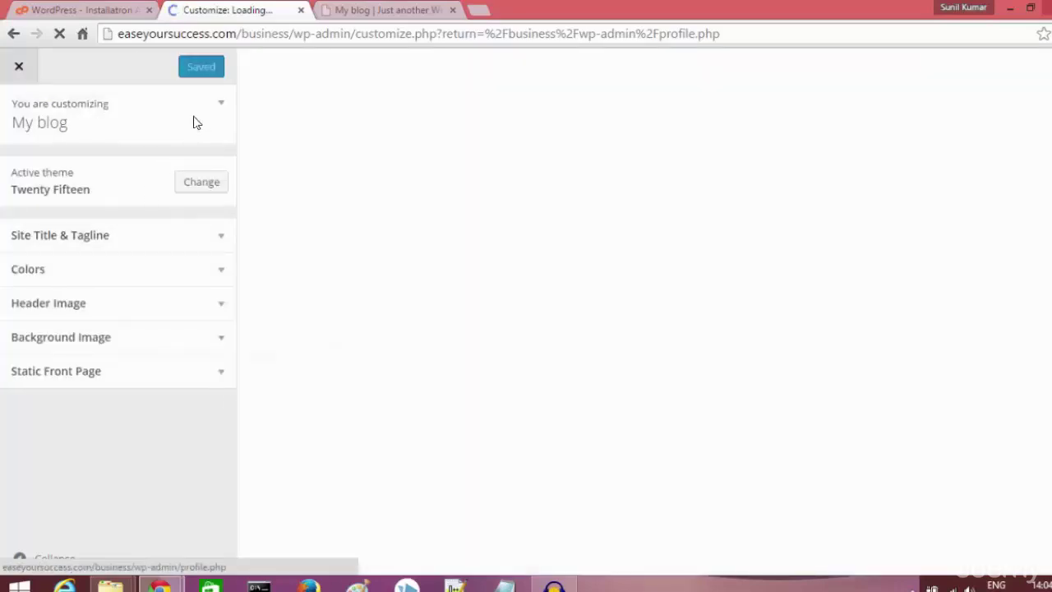
click(221, 107)
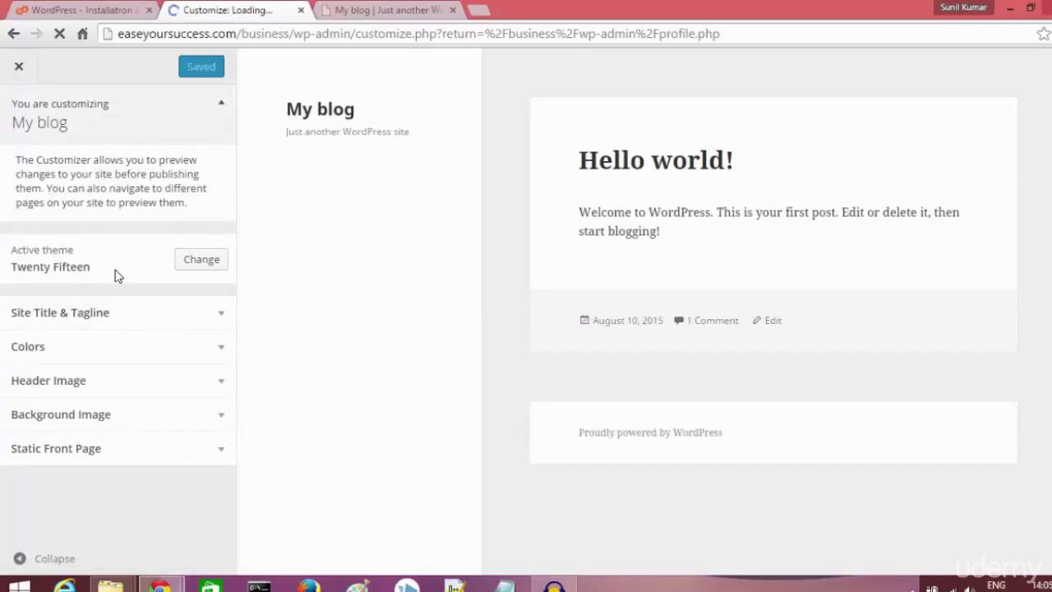
click(146, 320)
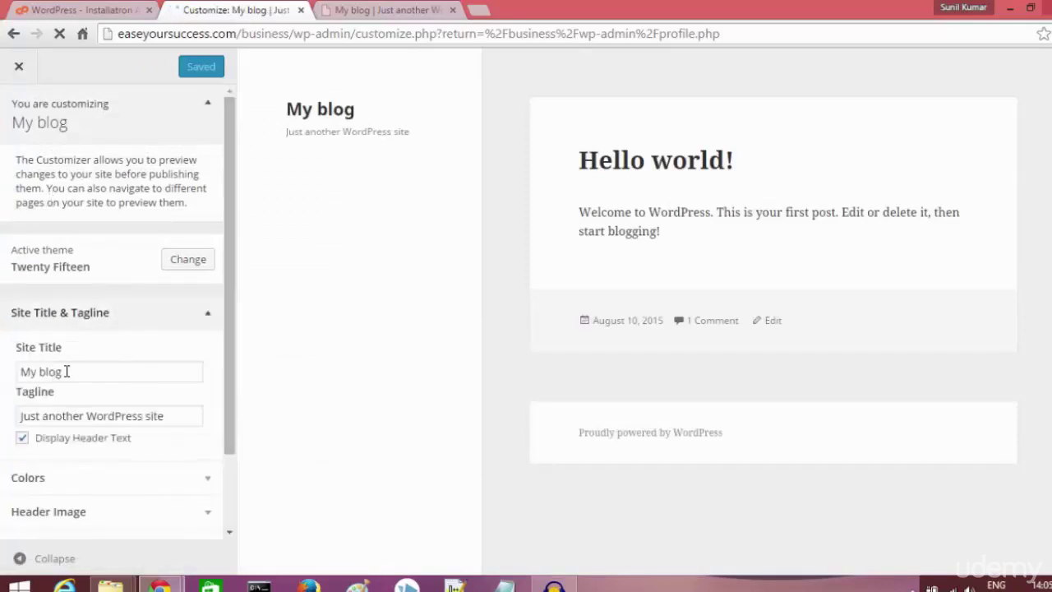
double_click(67, 371)
text(Eas)
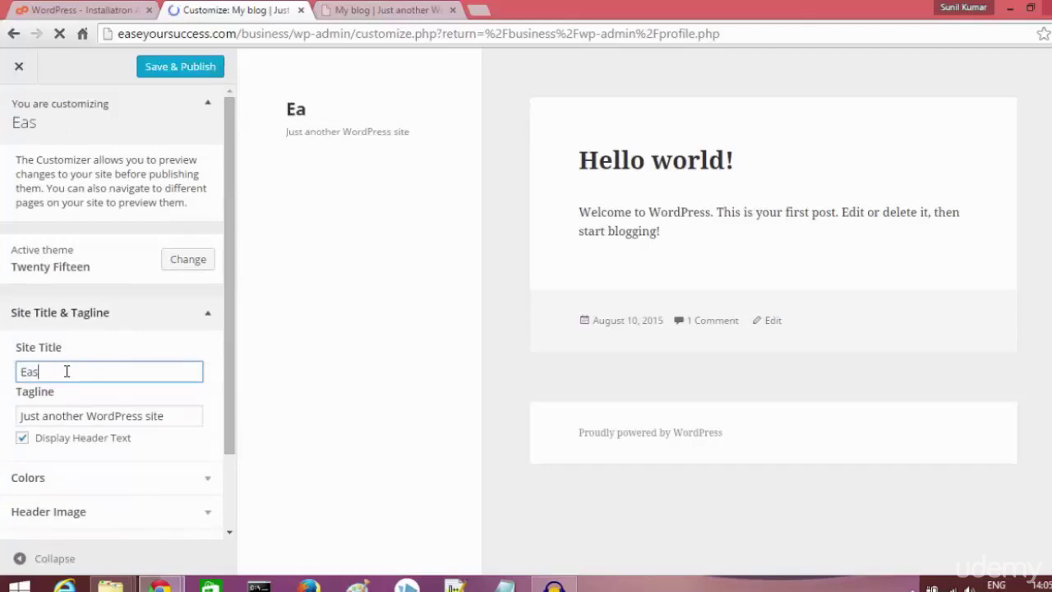
text(eYour)
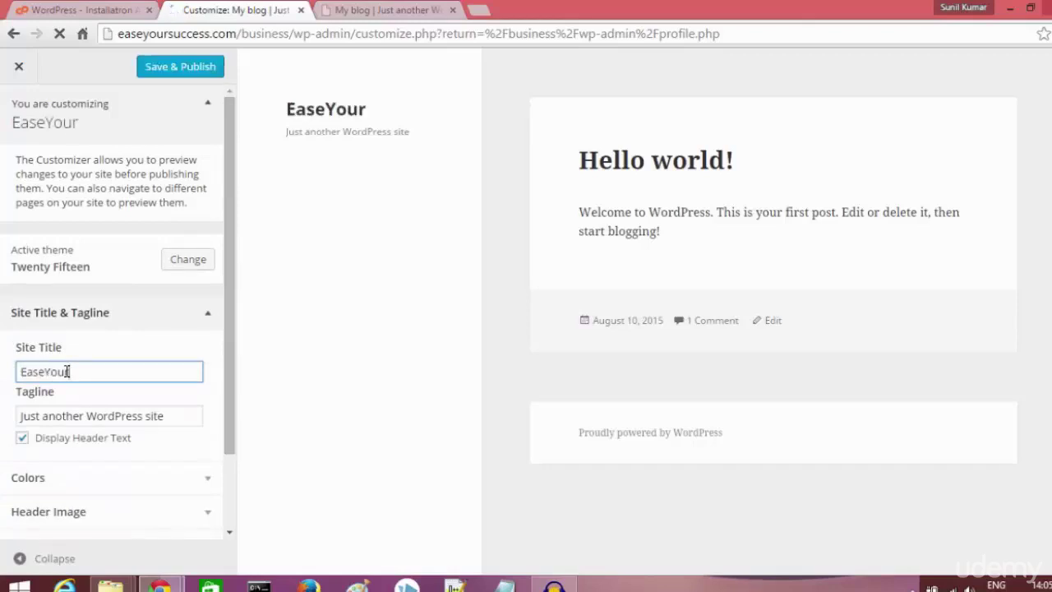
text(Success)
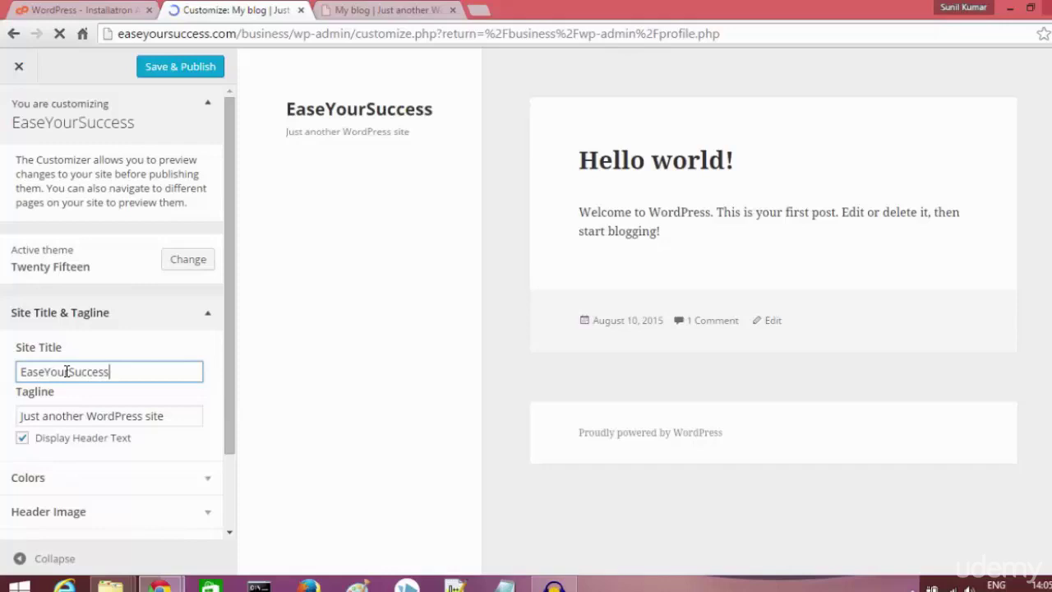
Step: Replace the site tagline with "Tutorials, Tips & Online Courses" and check it in the preview
click(97, 415)
key(ctrl+a)
click(135, 371)
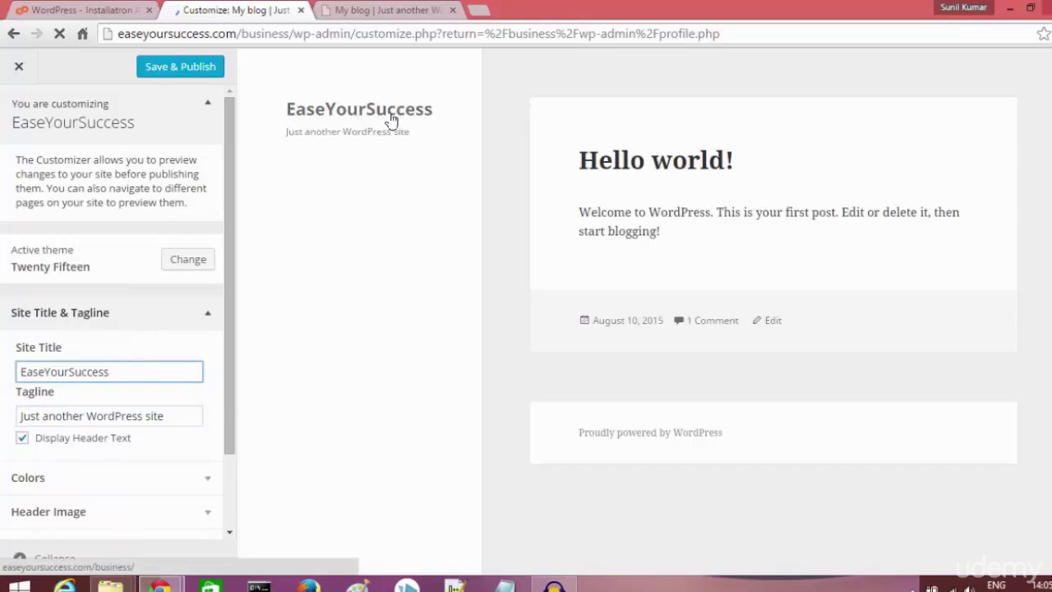
click(129, 416)
key(ctrl+a)
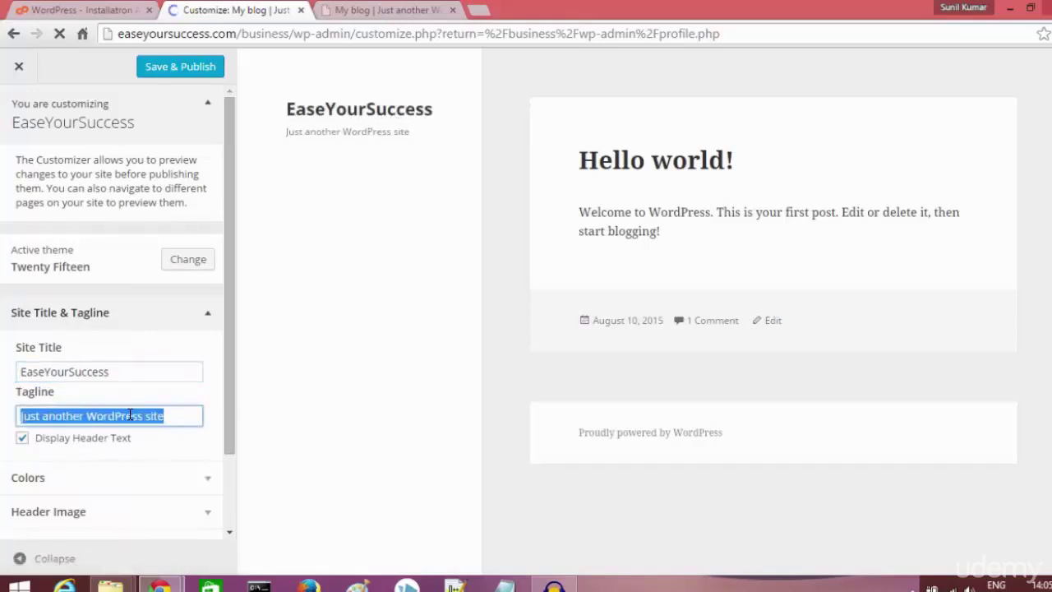
text(Tutorials, Tips & Online Co)
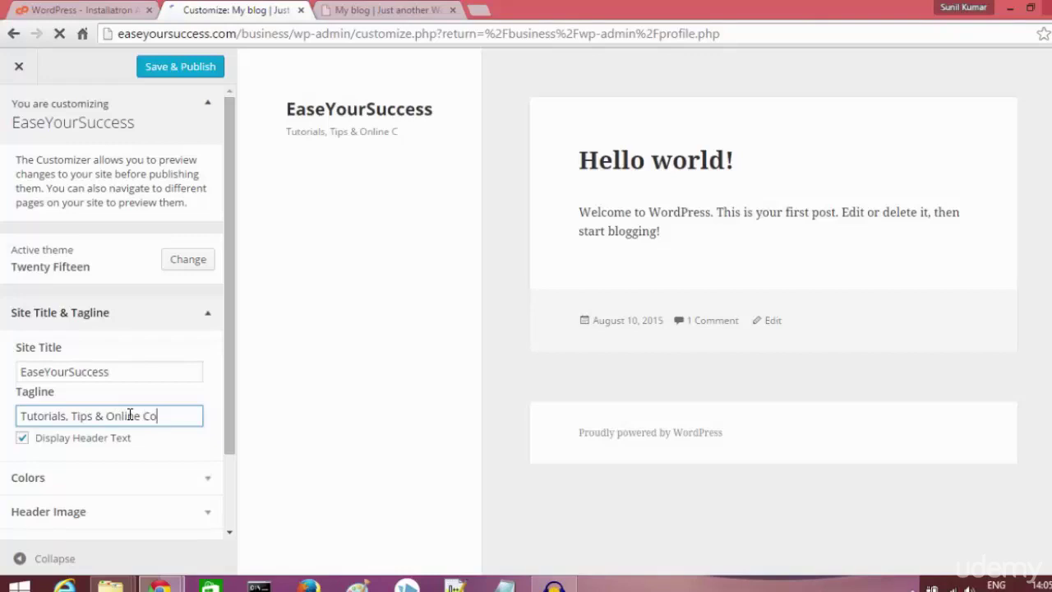
text(es)
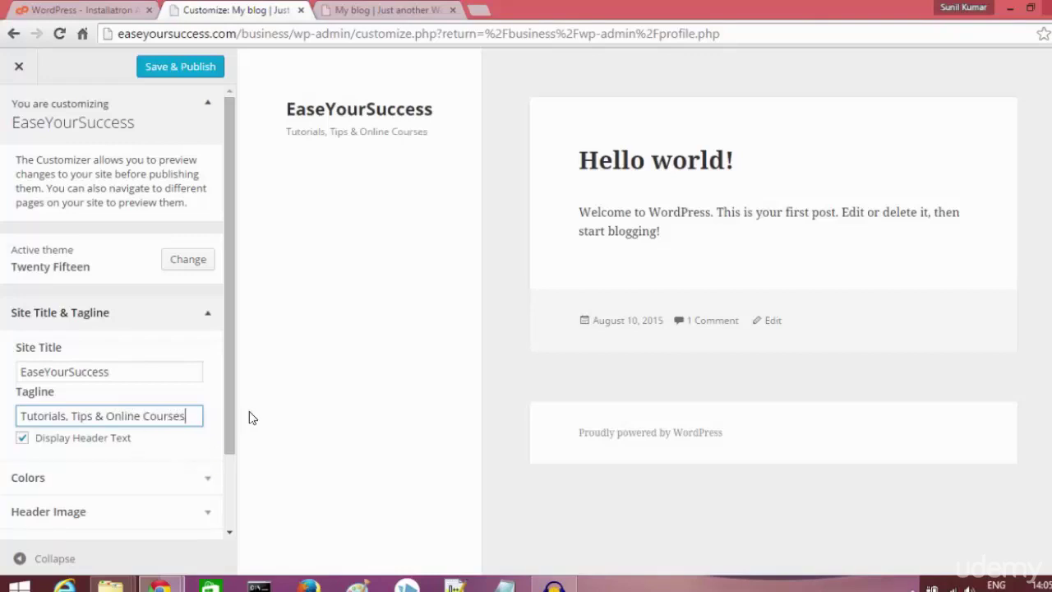
triple_click(364, 134)
click(365, 134)
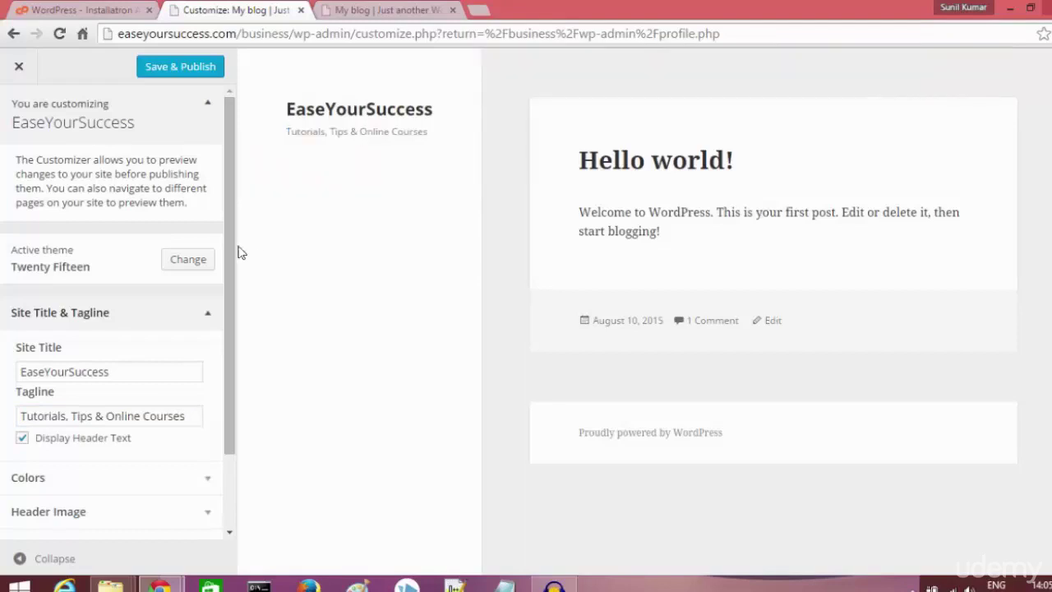
Step: Try the Pink base color scheme on the site preview and return the scheme to Default
drag(226, 253, 244, 346)
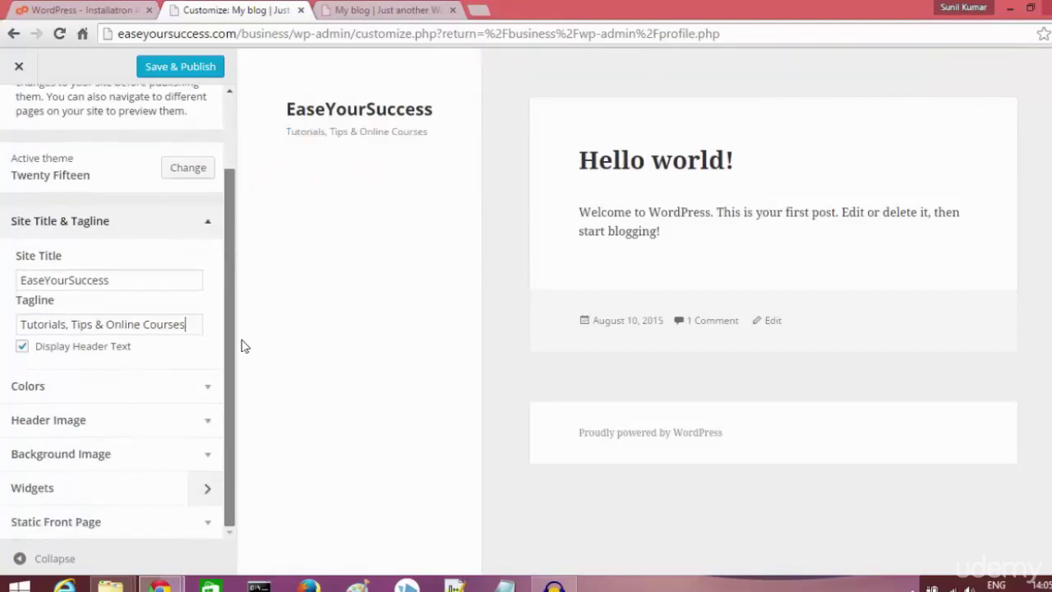
click(187, 393)
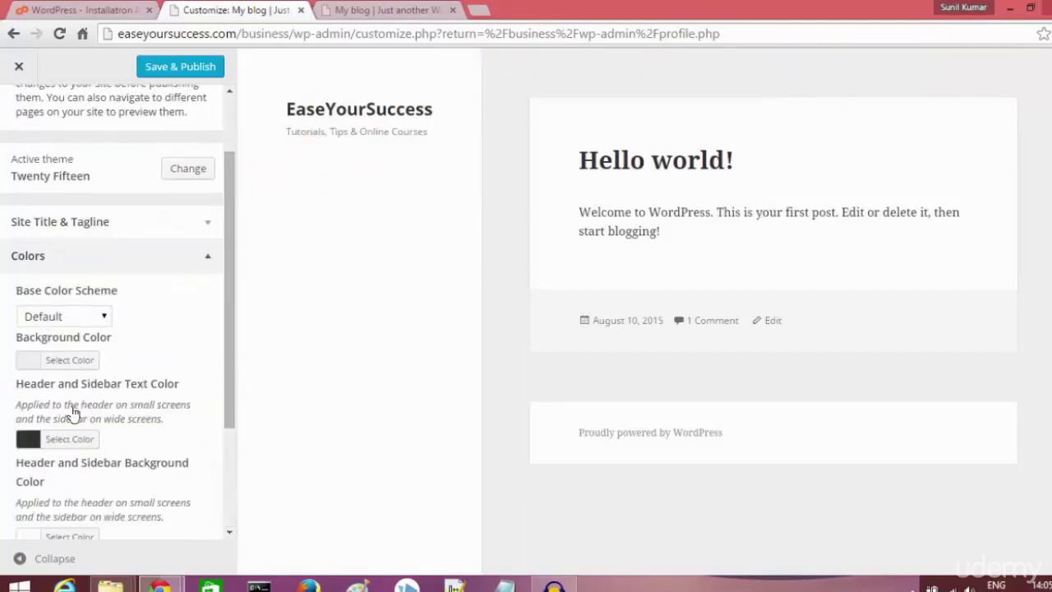
click(92, 315)
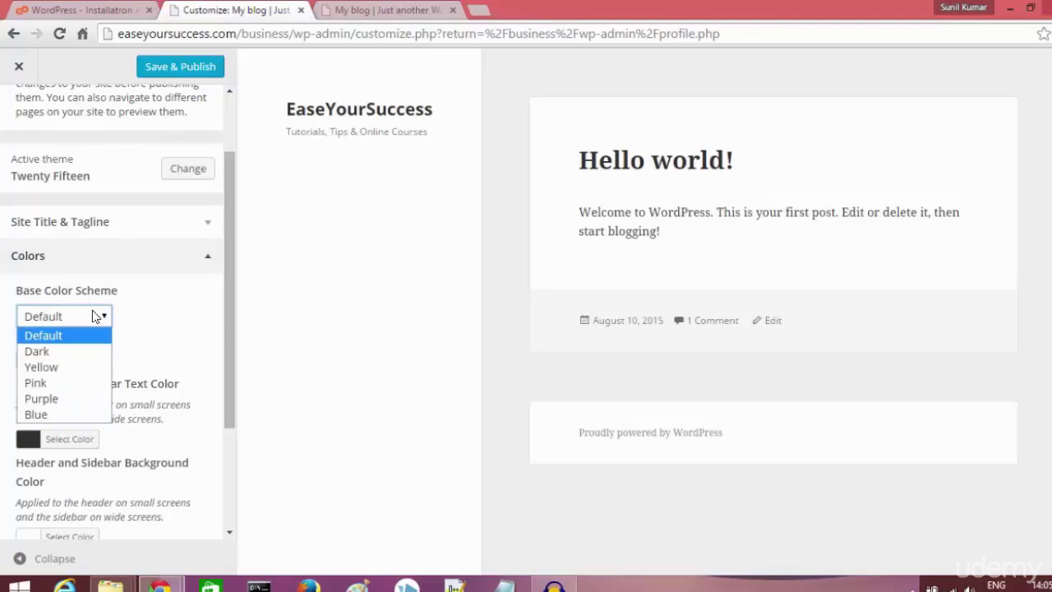
click(35, 383)
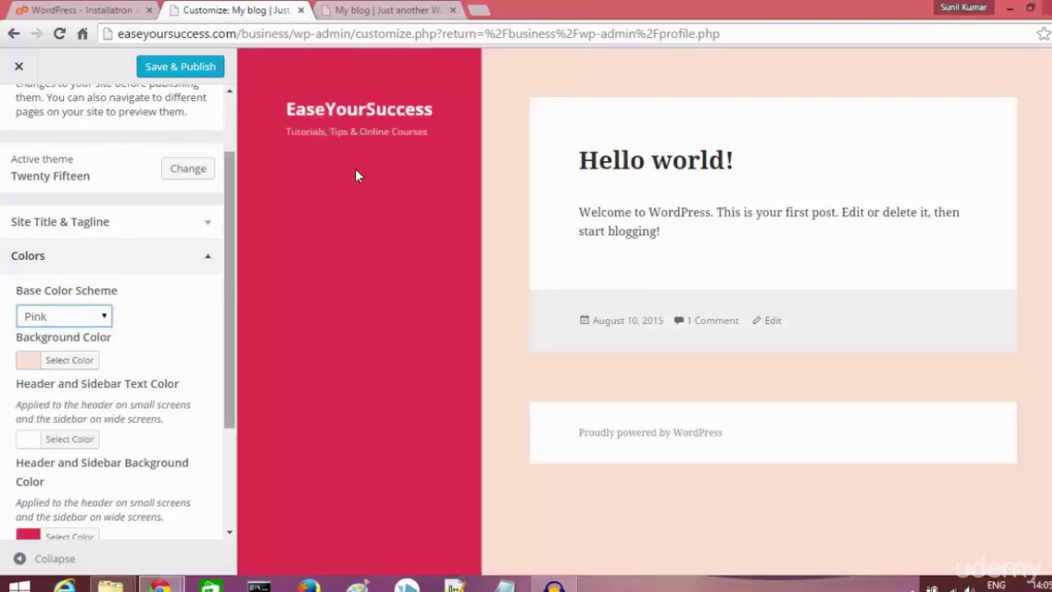
click(63, 316)
click(65, 336)
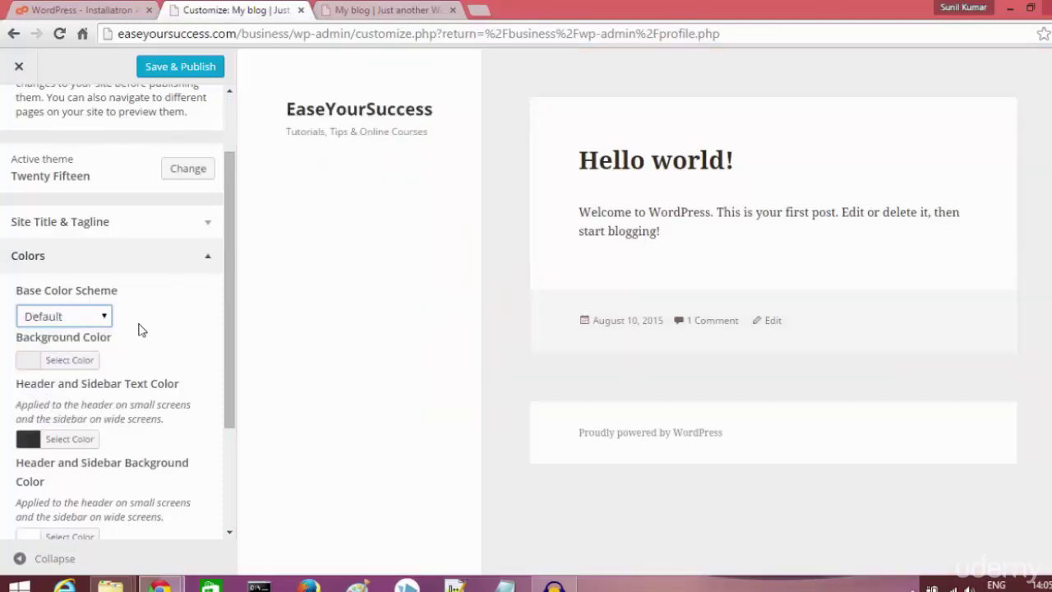
Step: Look through the remaining color options and the Header Image, Background Image and Widgets sections of the Customizer
drag(226, 393, 230, 478)
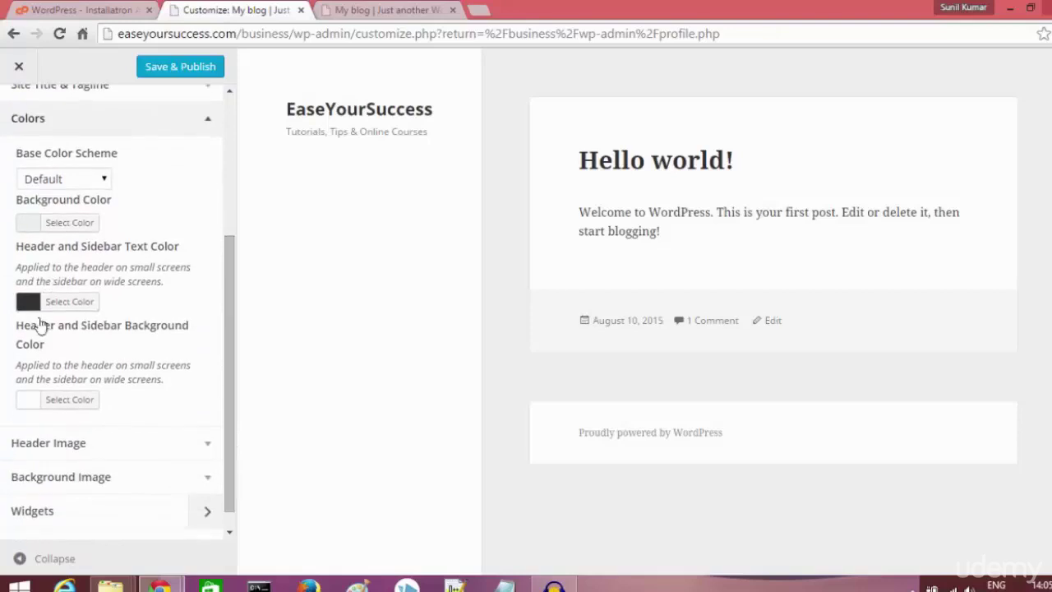
click(159, 445)
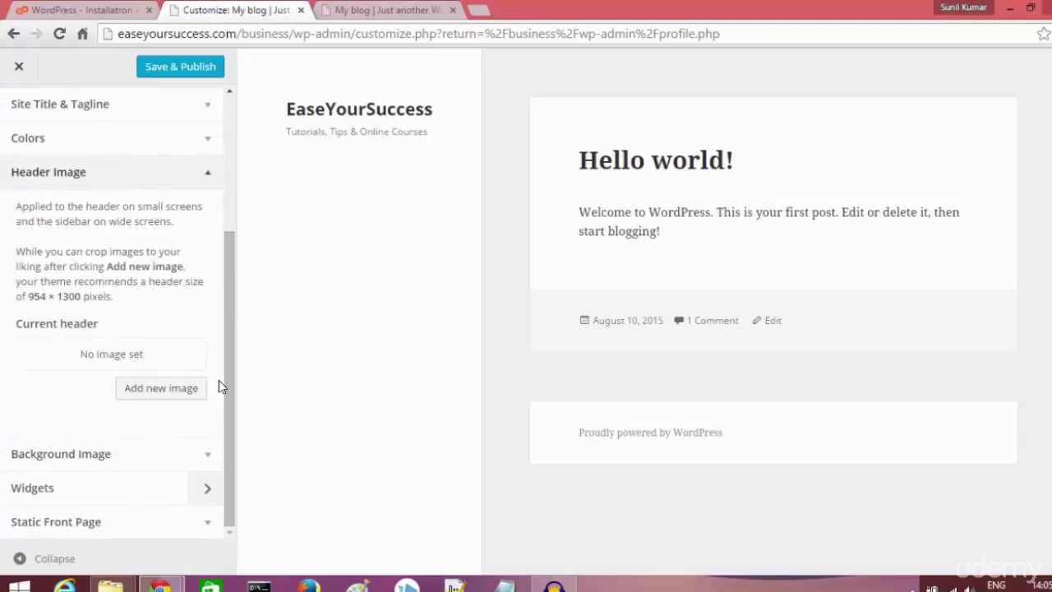
click(182, 454)
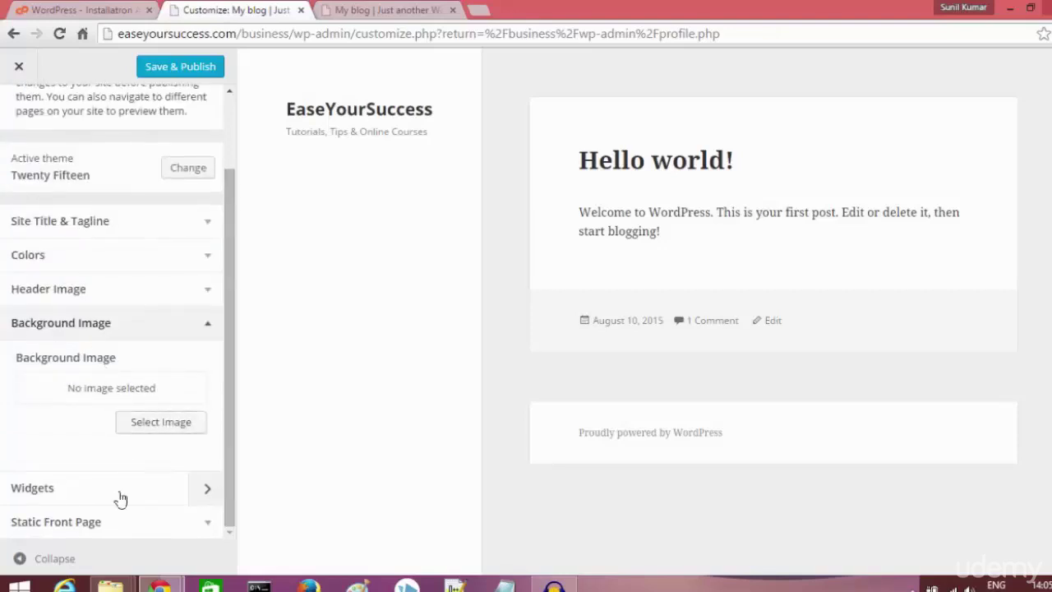
click(148, 491)
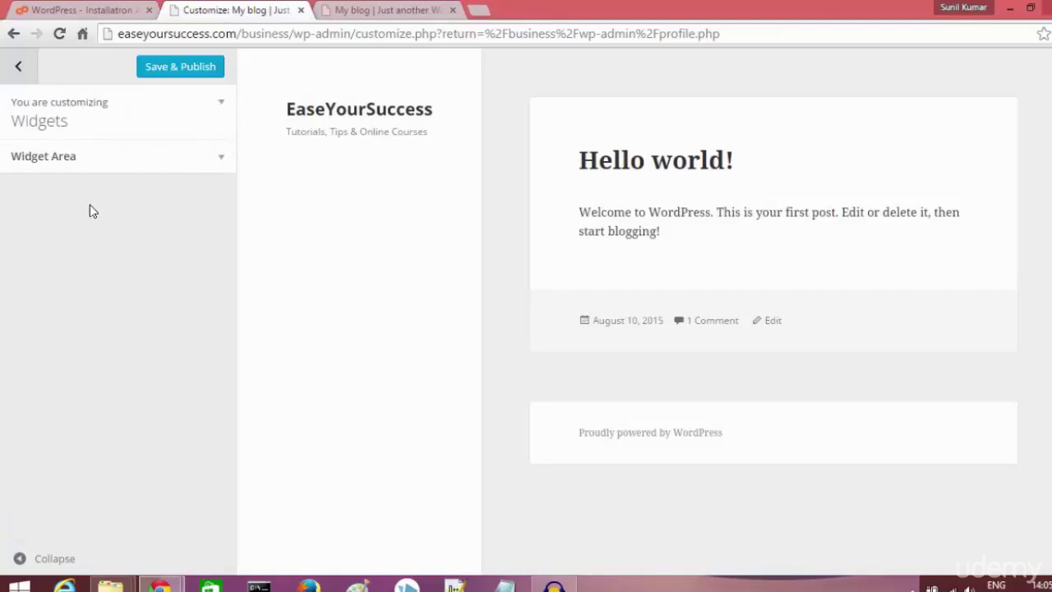
click(18, 69)
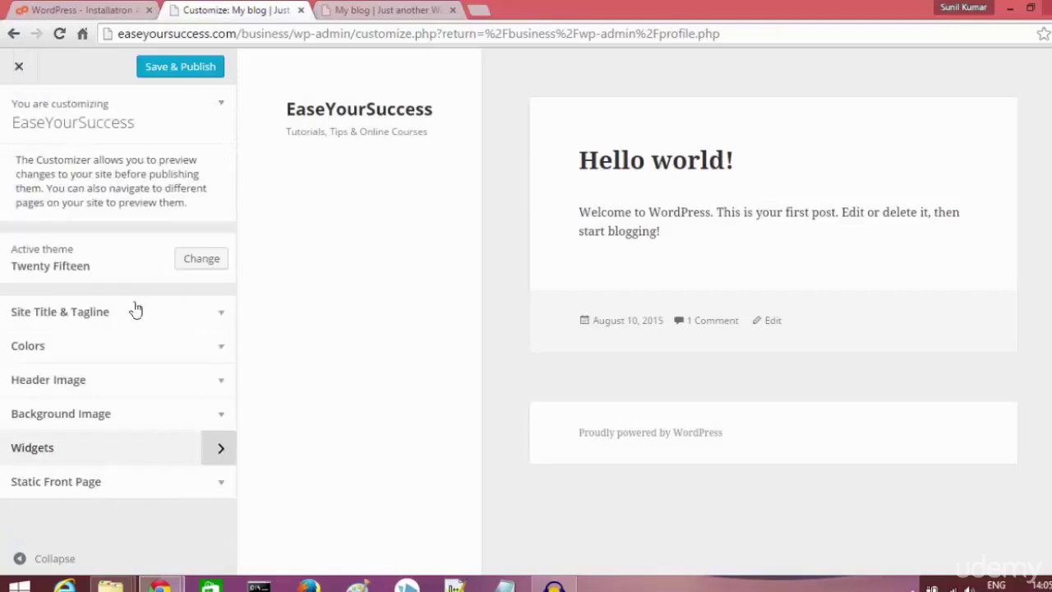
Step: In the Static Front Page section, try having the front page display a static page and return it to the latest posts
click(183, 486)
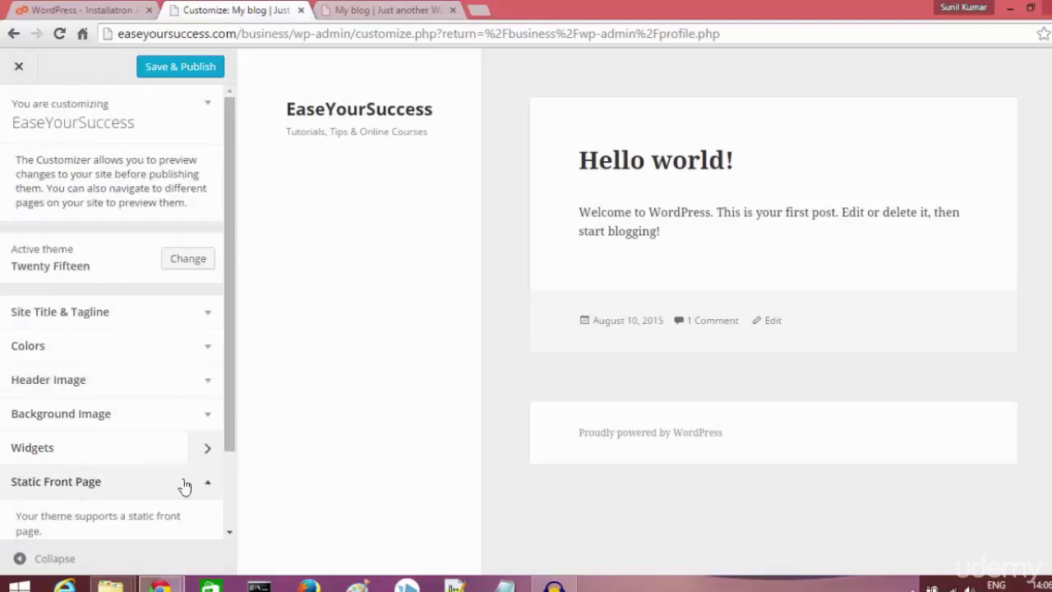
drag(227, 430, 227, 506)
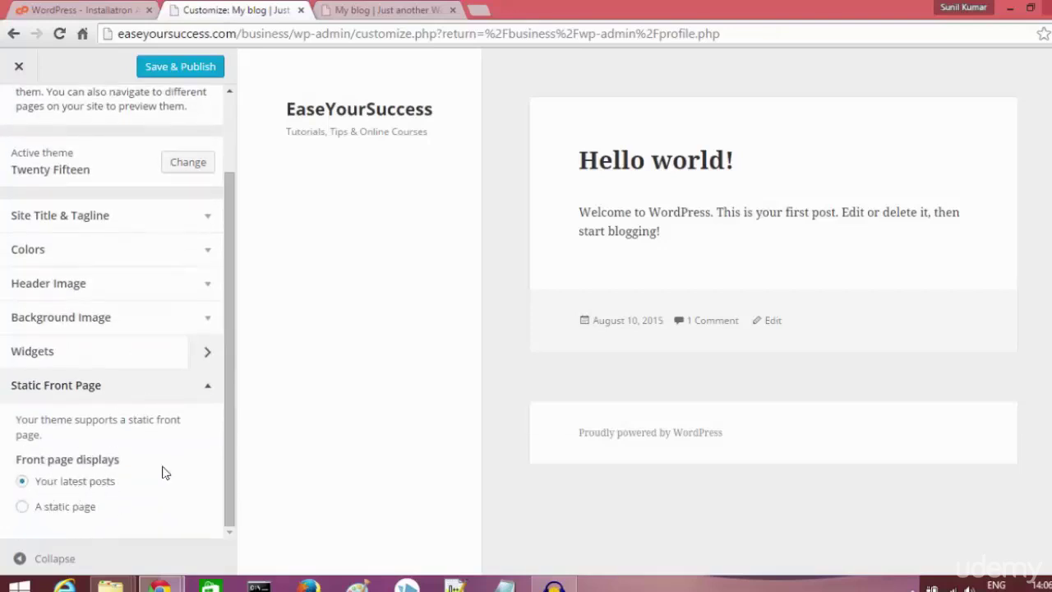
click(43, 509)
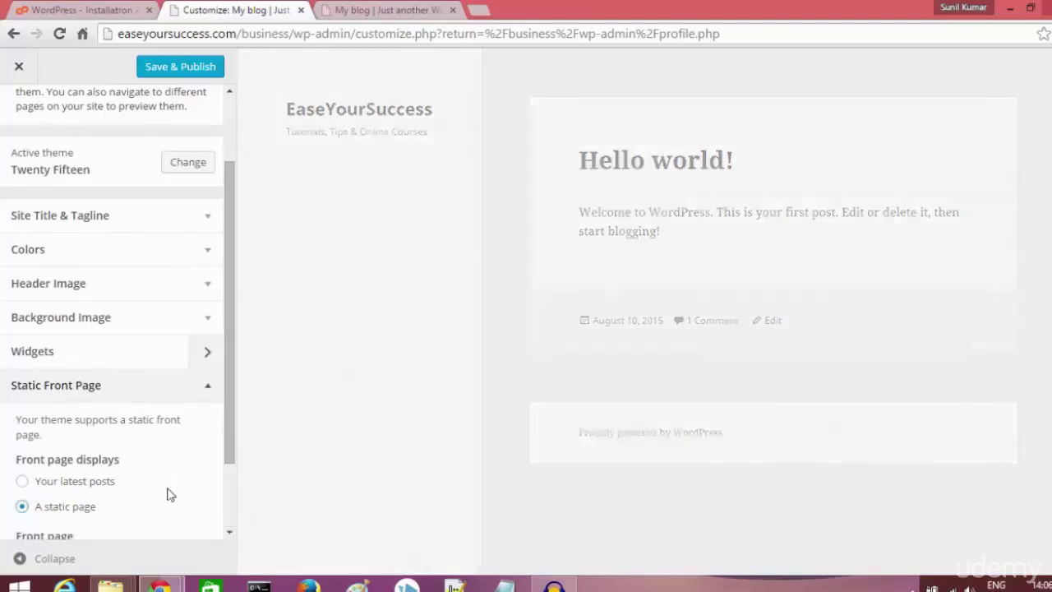
click(84, 486)
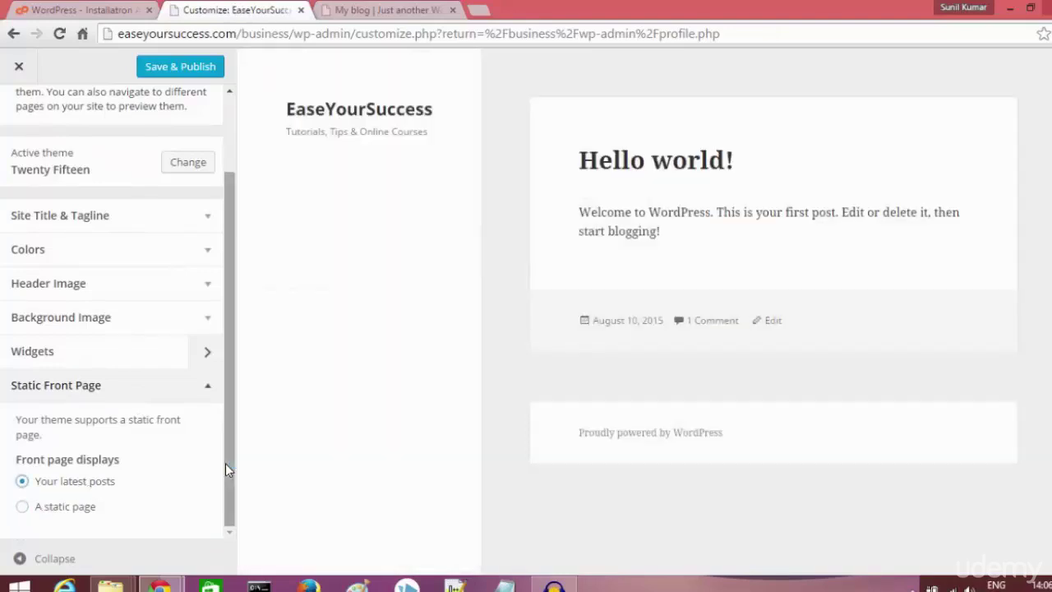
Step: Save and publish the customizations, and reload the live site to check its title and tagline
click(189, 71)
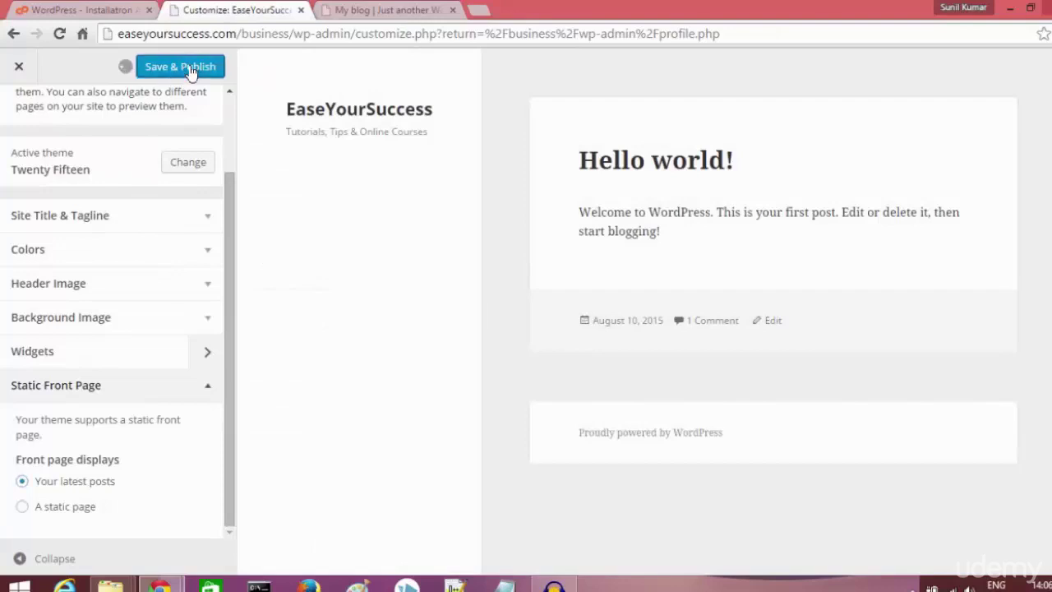
click(349, 11)
click(352, 27)
key(Return)
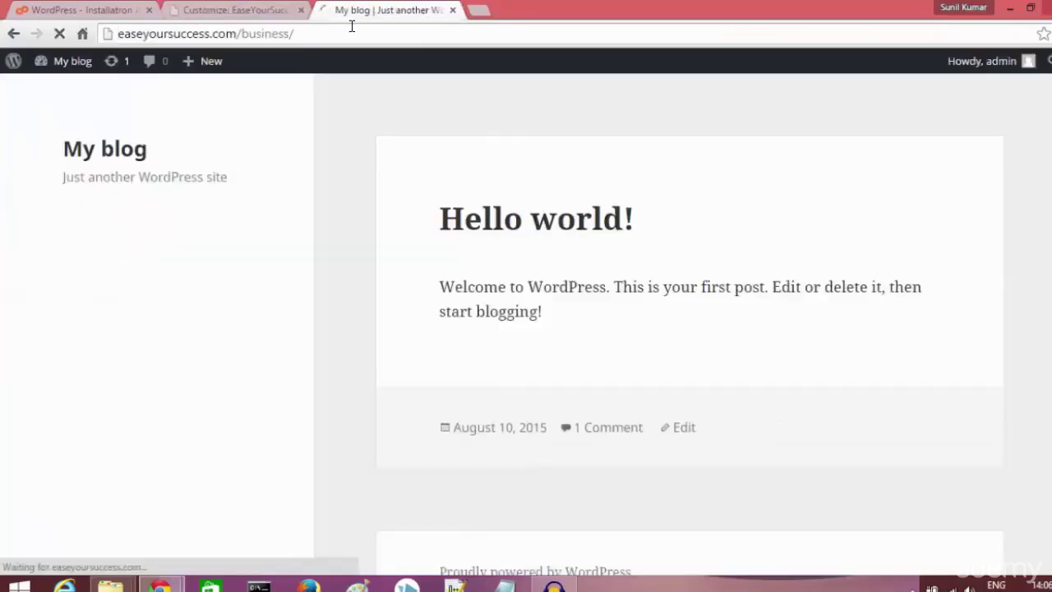
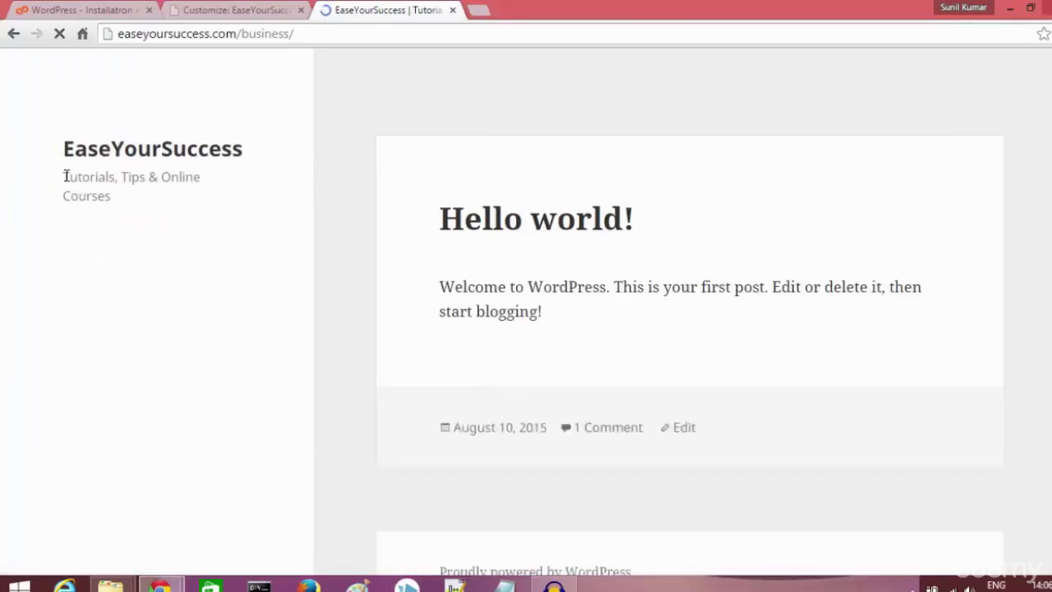
drag(66, 175, 113, 187)
click(113, 187)
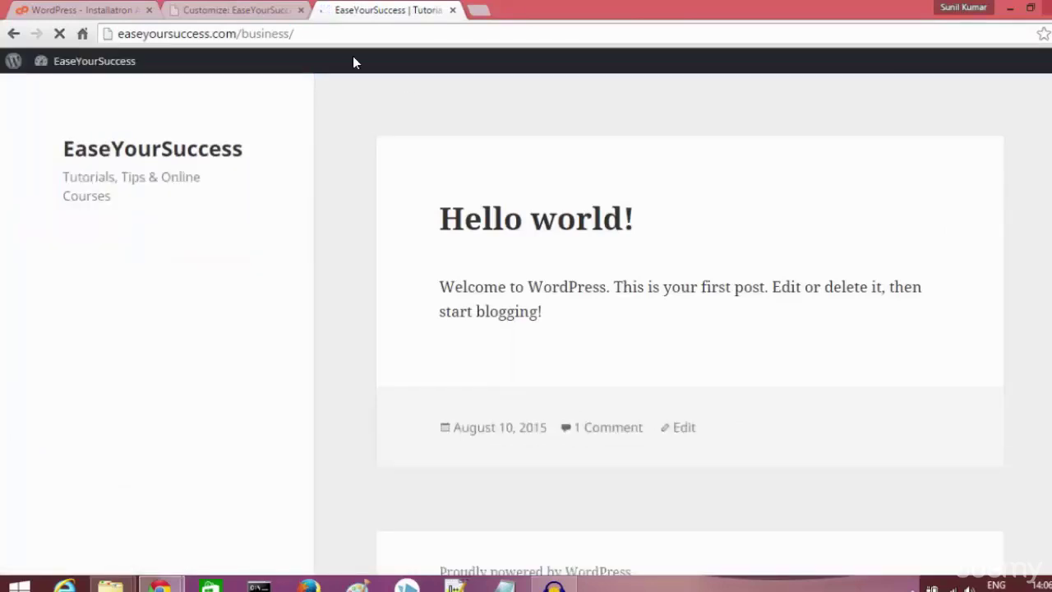
Step: Back in the Customizer, browse the installed themes and open a live preview of Twenty Thirteen
click(236, 10)
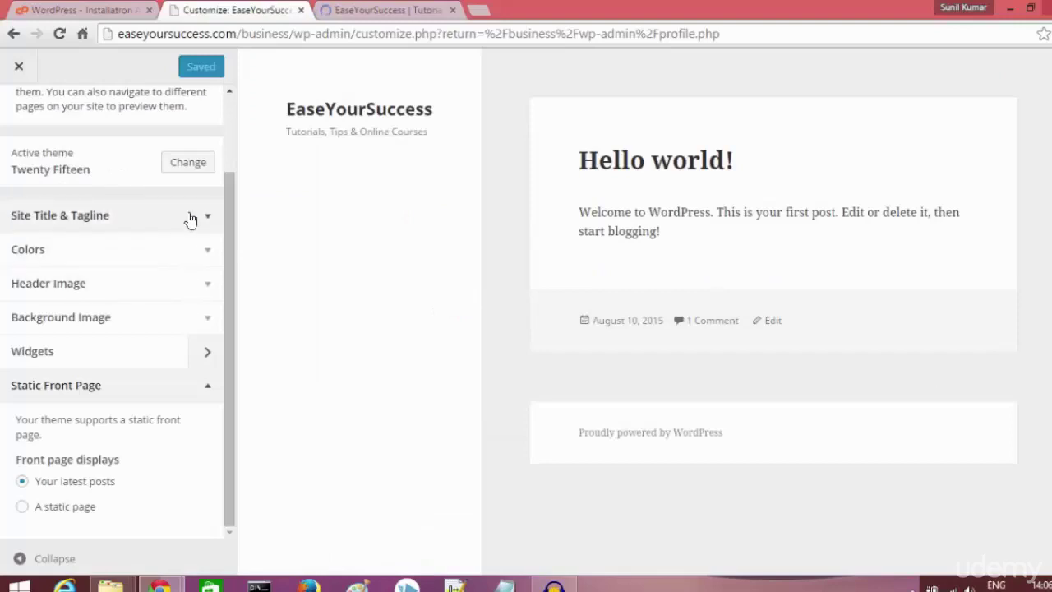
click(183, 164)
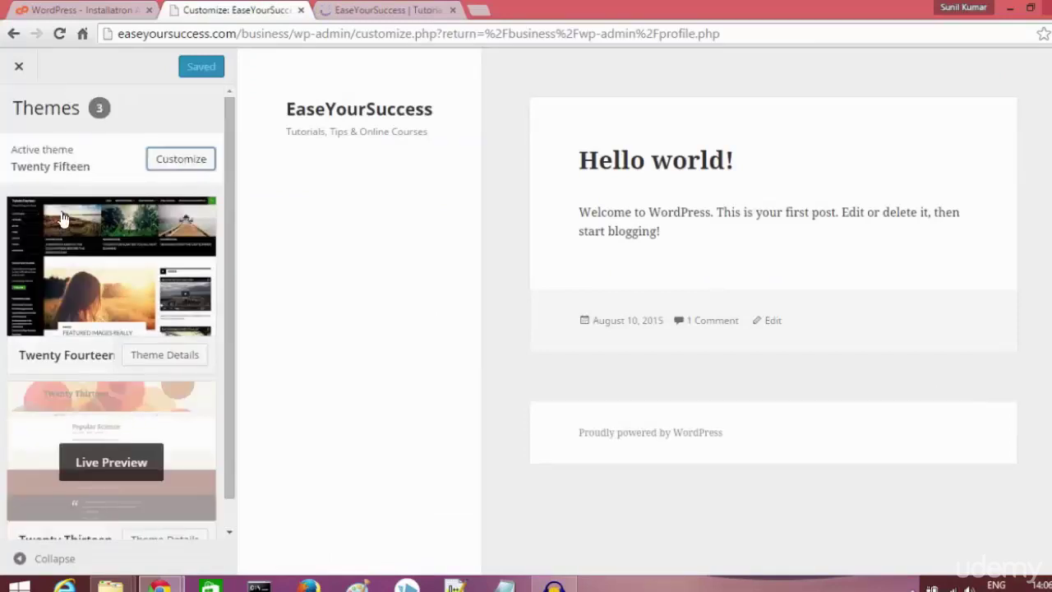
mouse_move(63, 217)
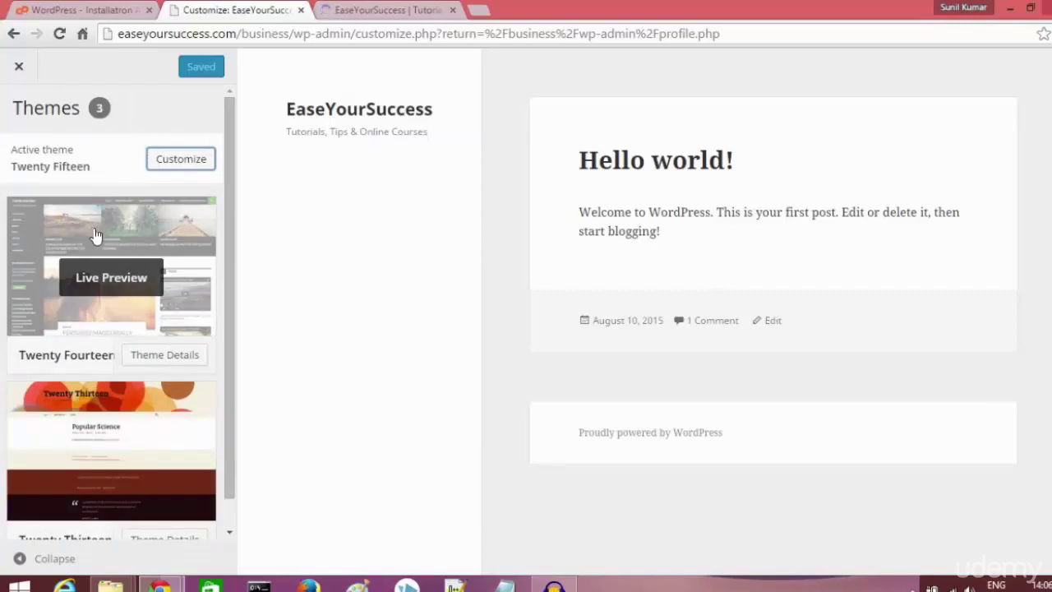
mouse_move(106, 464)
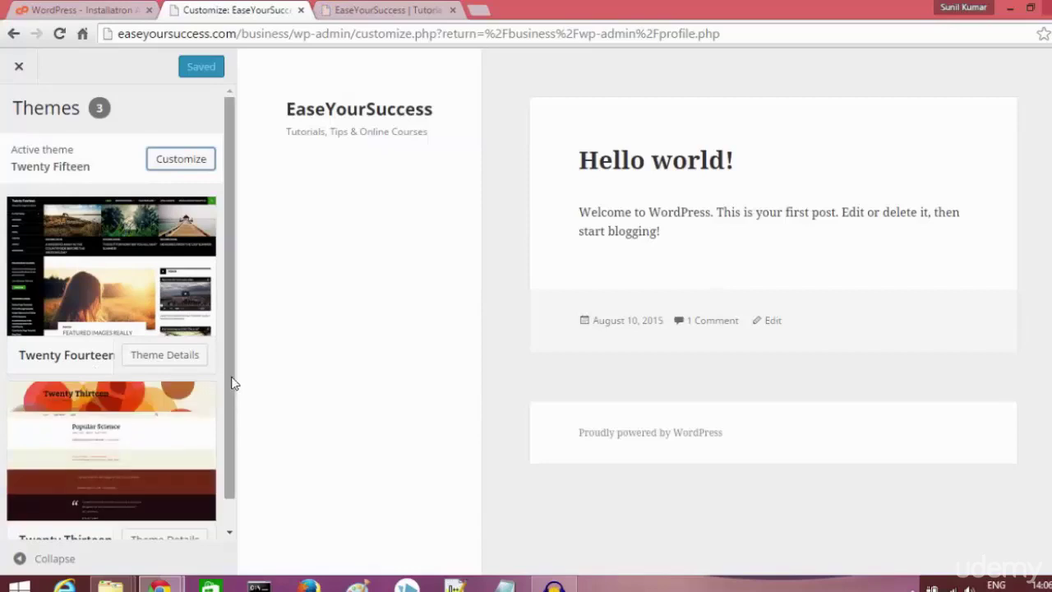
click(96, 463)
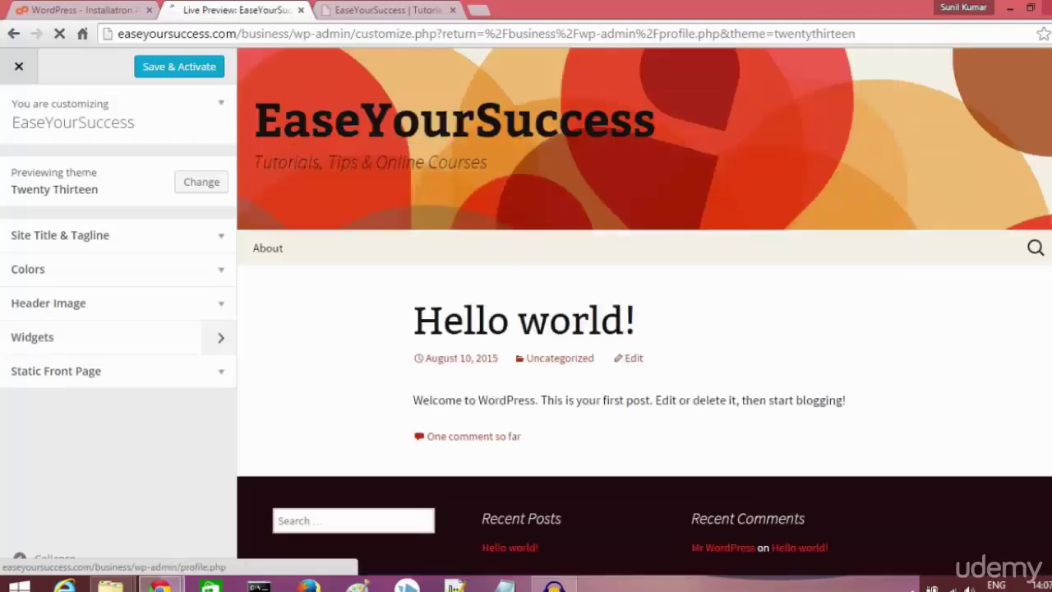
Step: Look over the Twenty Thirteen preview from header to footer, and save and activate the theme
scroll(440, 167, down, 5)
scroll(440, 166, up, 5)
click(216, 66)
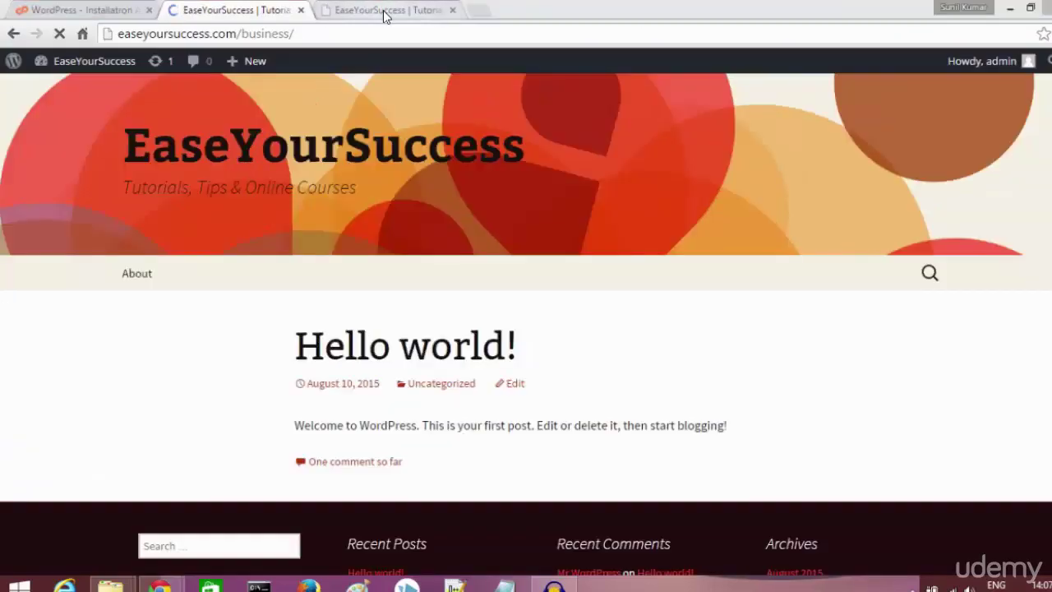
Step: Reload the live site and examine the new theme's header, post area and footer widgets
click(383, 11)
key(Return)
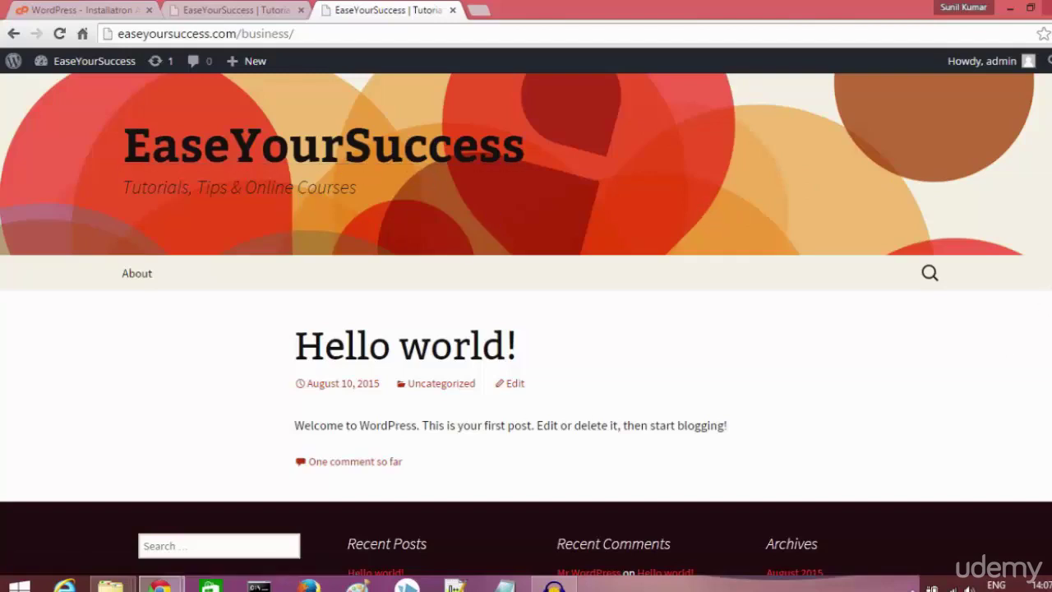
scroll(292, 360, down, 4)
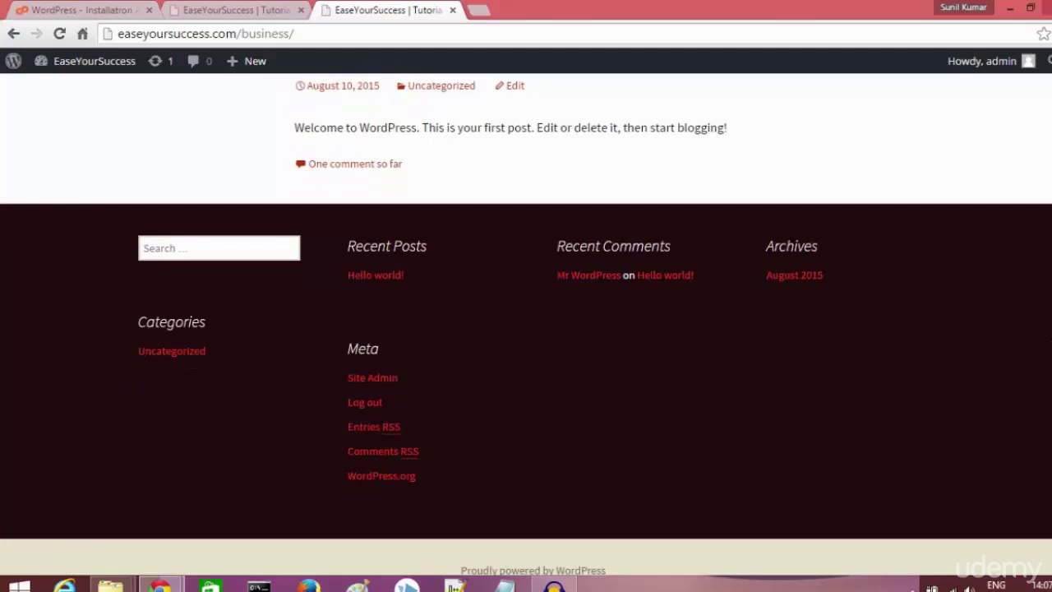
scroll(1047, 258, up, 4)
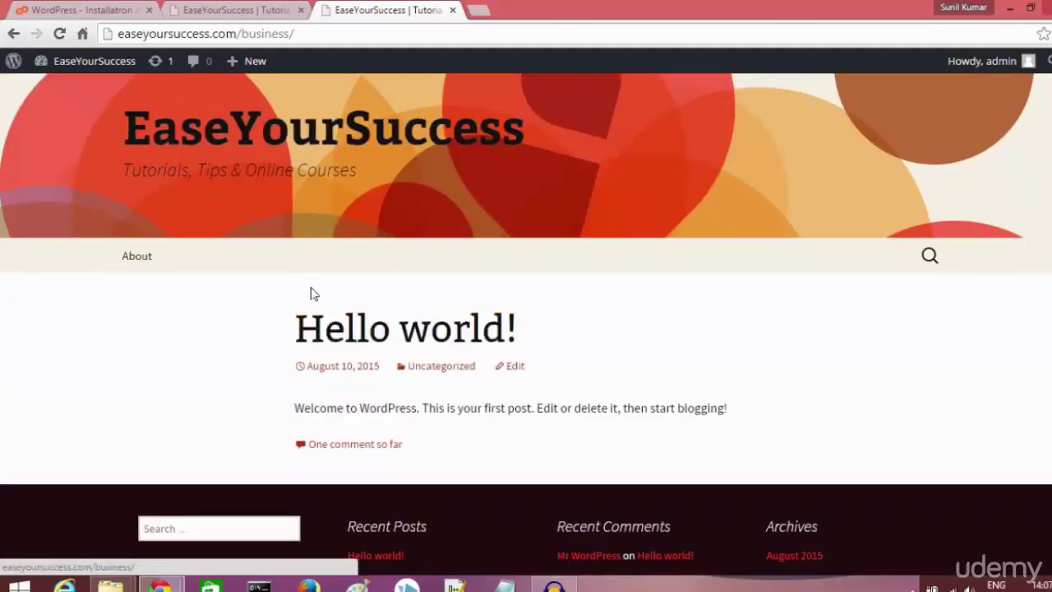
scroll(527, 324, up, 1)
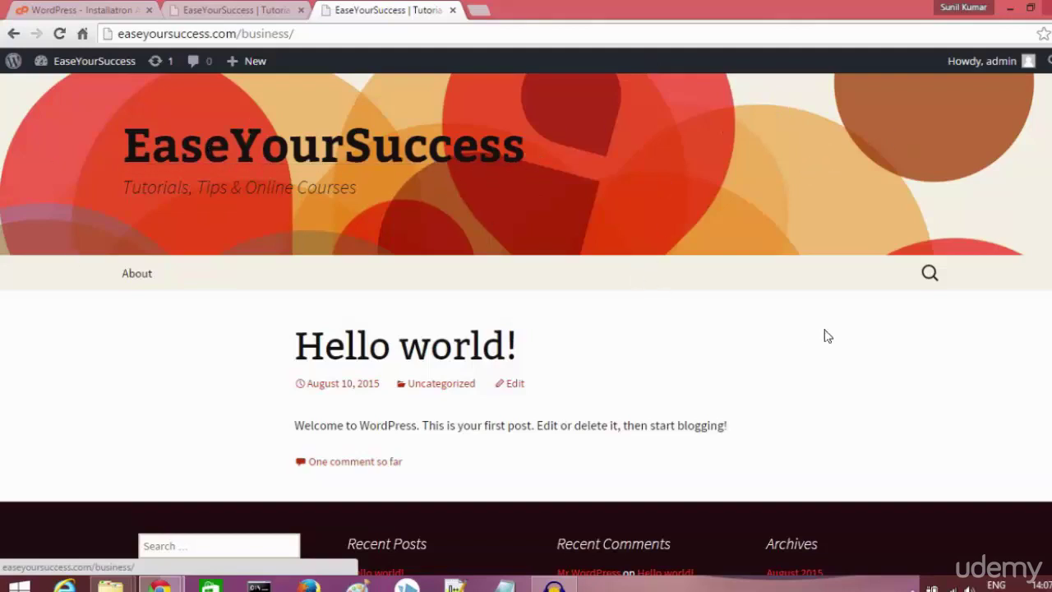
scroll(704, 242, down, 4)
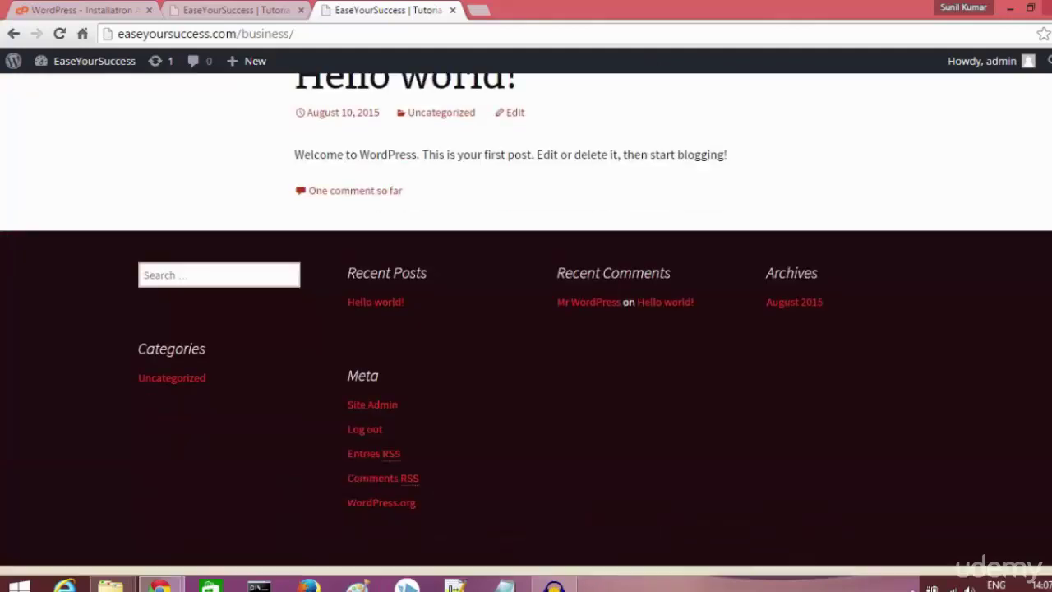
scroll(705, 241, up, 4)
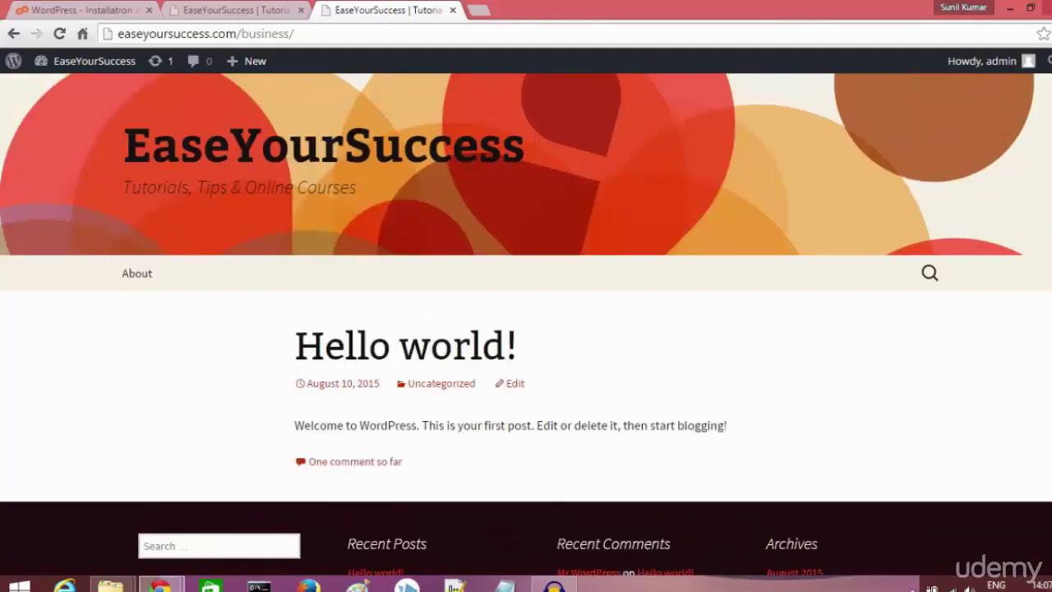
click(240, 10)
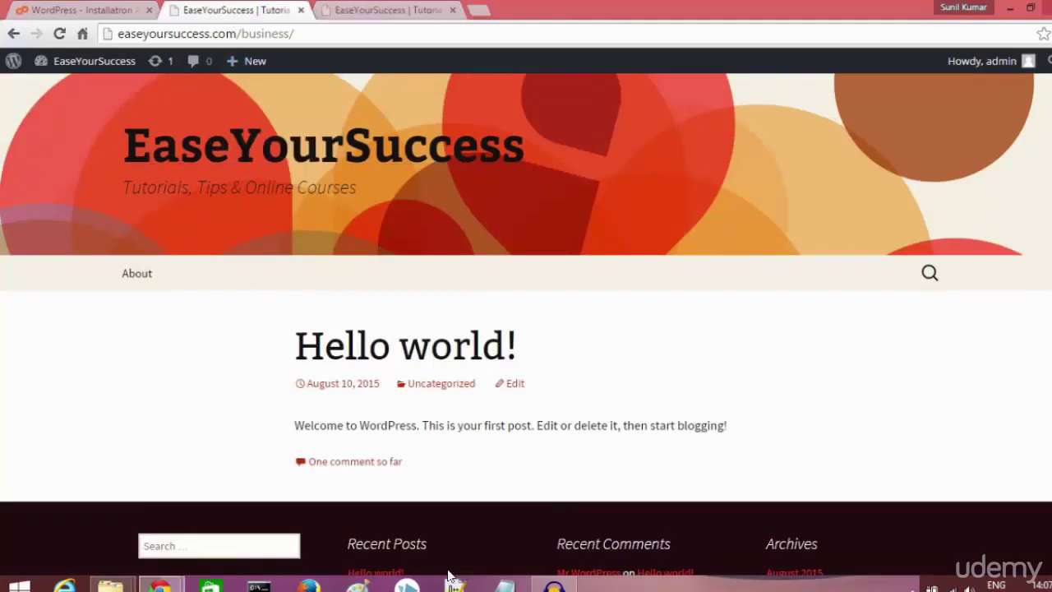